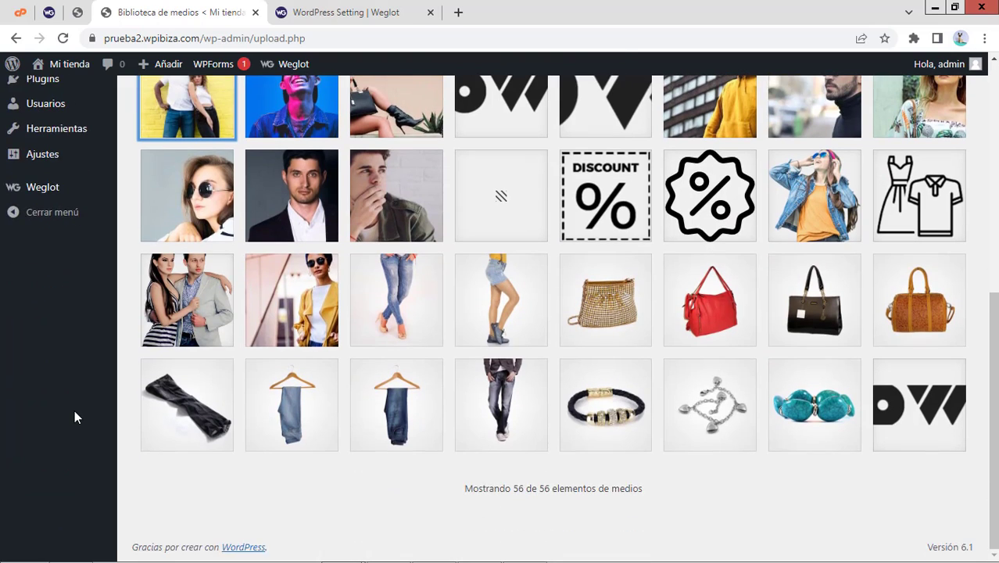
# - Open the Weglot plugin settings in WordPress and enable automatic redirection based on the visitor's browser language
pyautogui.scroll(1, 100, 346)
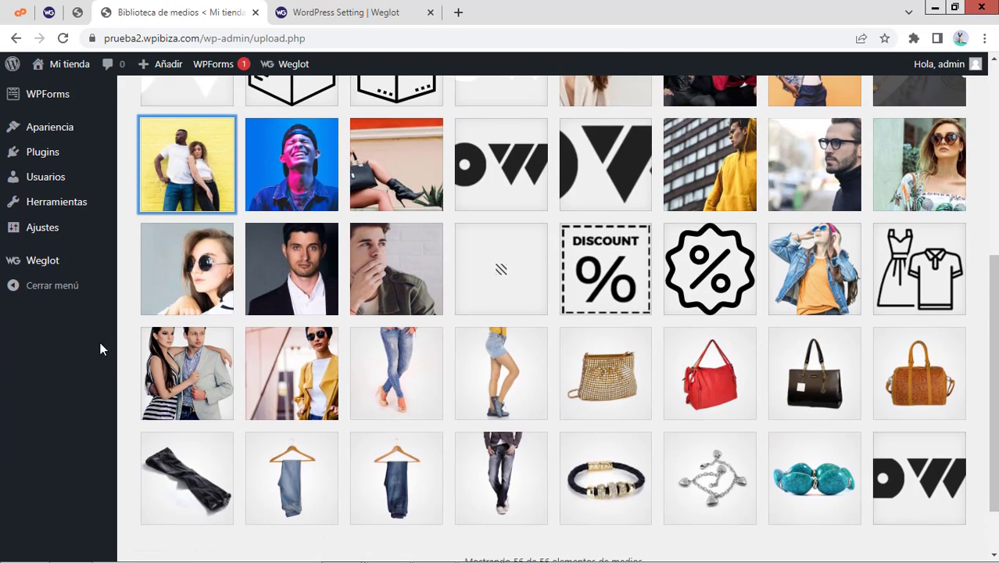
pyautogui.click(47, 264)
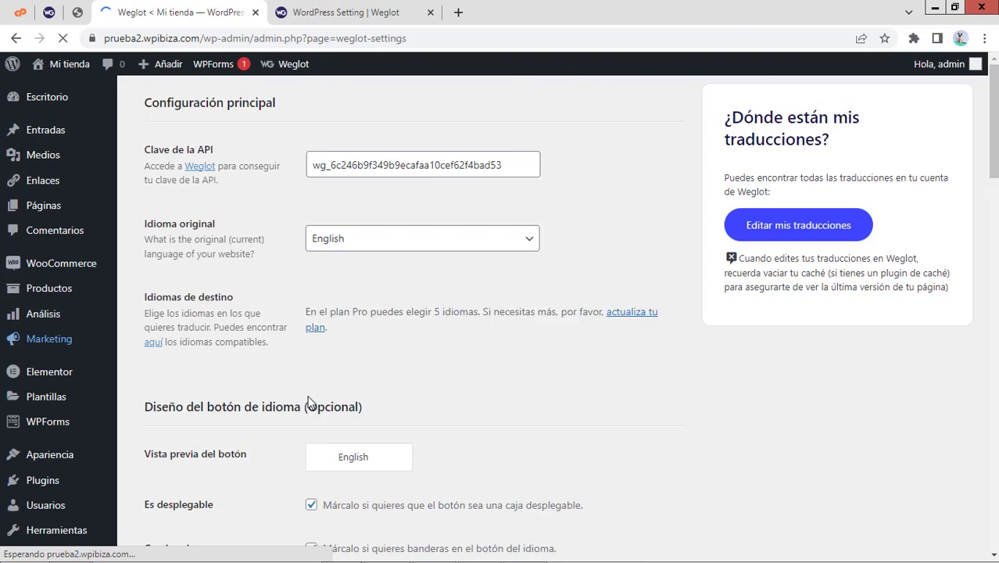
pyautogui.scroll(-8, 312, 441)
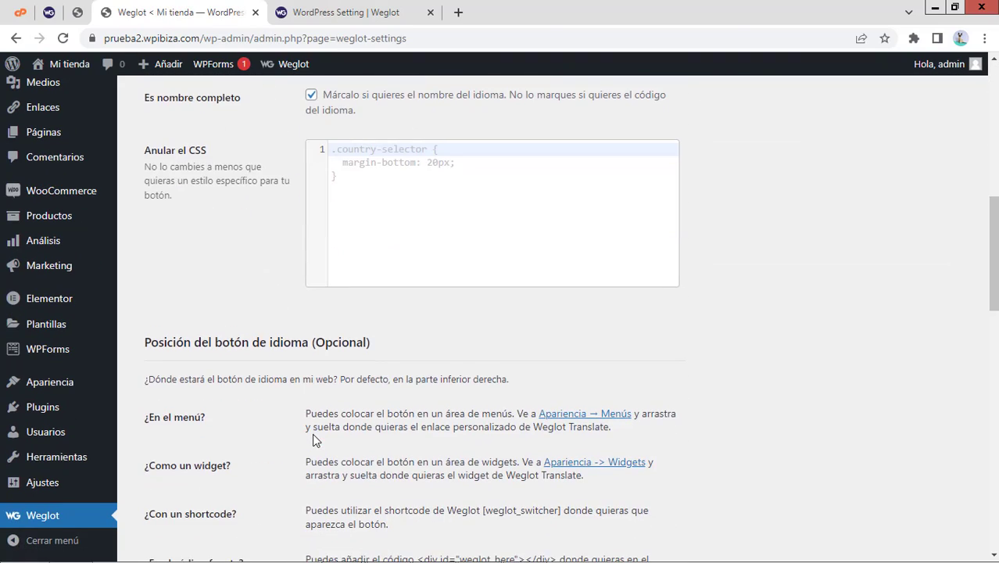
pyautogui.scroll(-8, 312, 441)
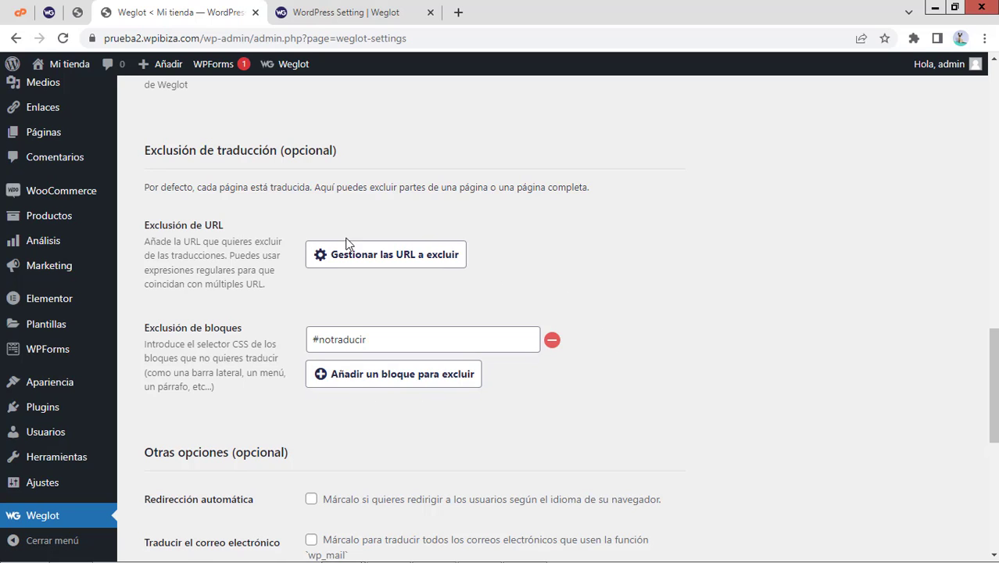
pyautogui.click(330, 12)
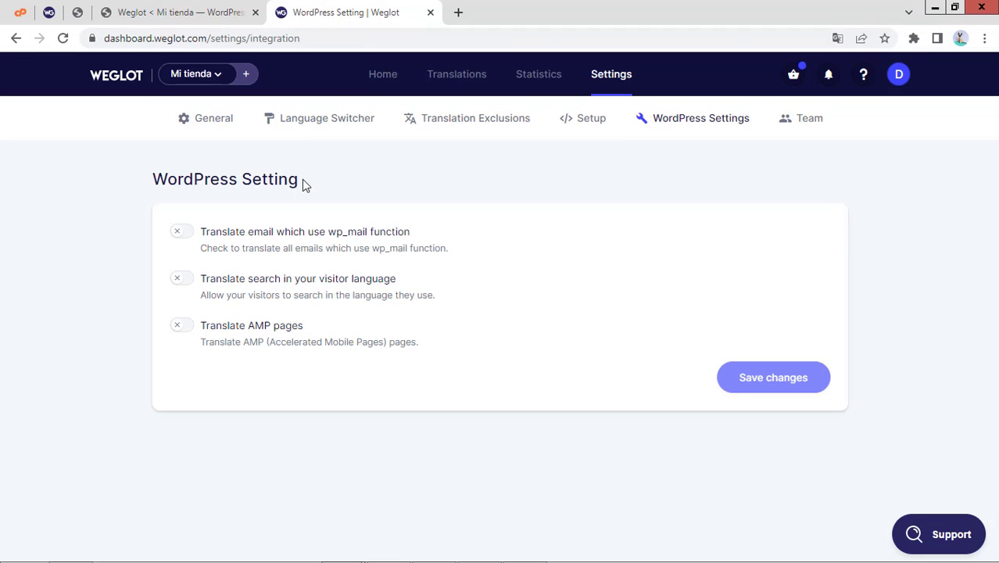
pyautogui.click(222, 11)
pyautogui.scroll(-5, 465, 443)
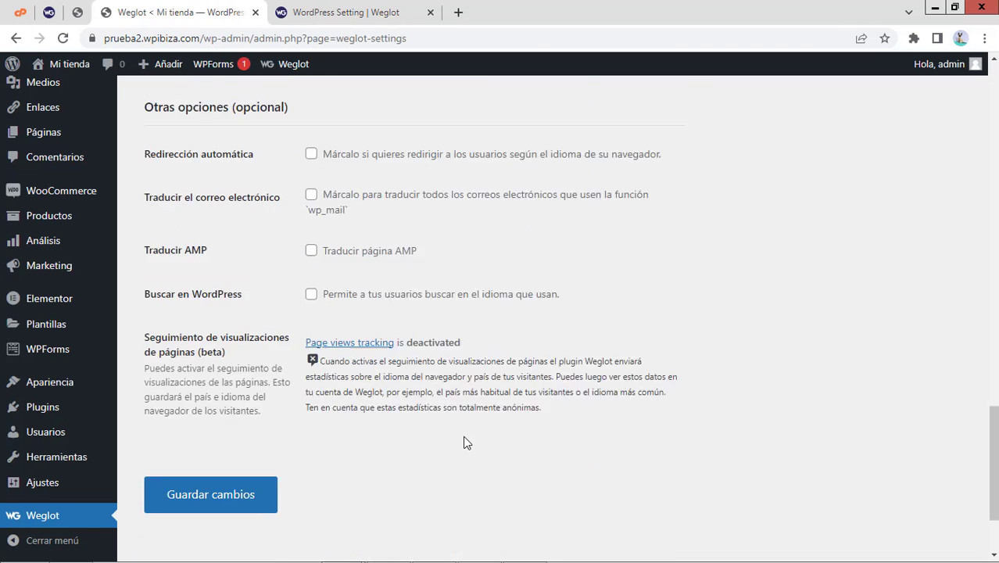
pyautogui.scroll(2, 464, 442)
pyautogui.scroll(-1, 463, 442)
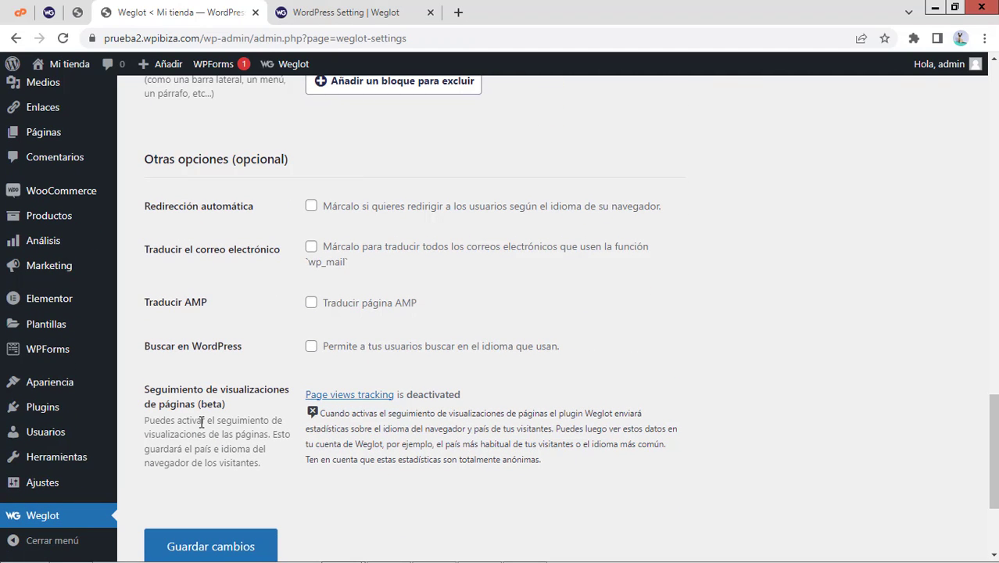
pyautogui.click(312, 208)
# - Enable translation of wp_mail emails in both the Weglot dashboard's WordPress settings and the WordPress plugin settings
pyautogui.click(345, 12)
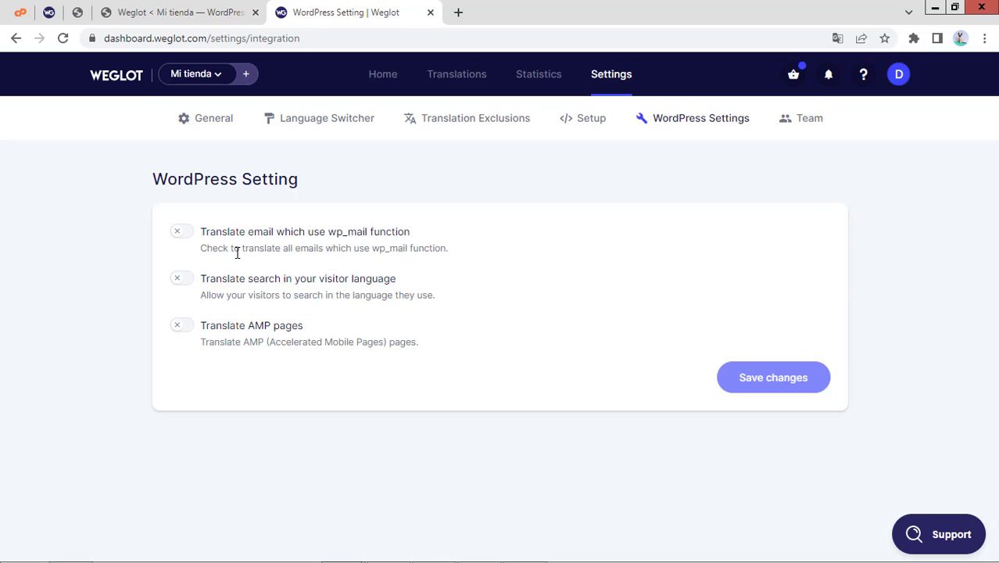
pyautogui.click(178, 235)
pyautogui.click(221, 11)
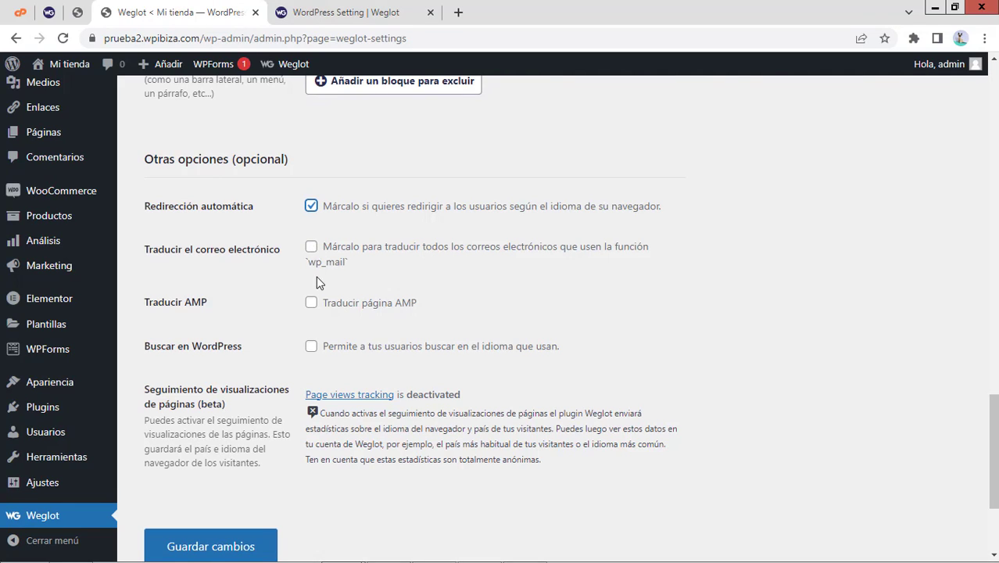
pyautogui.click(312, 248)
# - Check the Weglot dashboard's WordPress settings and enable AMP page translation in the WordPress plugin settings
pyautogui.click(372, 9)
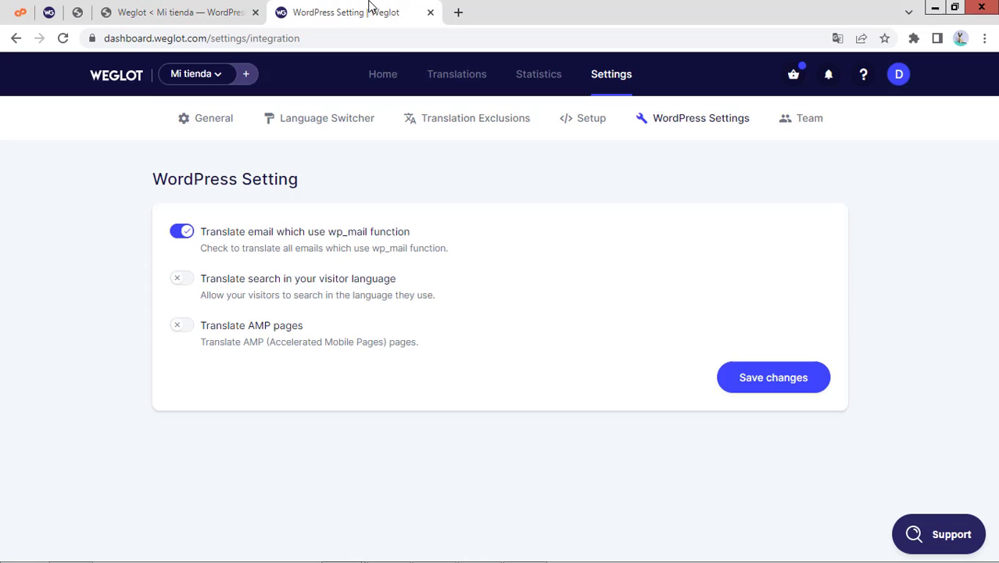
pyautogui.click(182, 12)
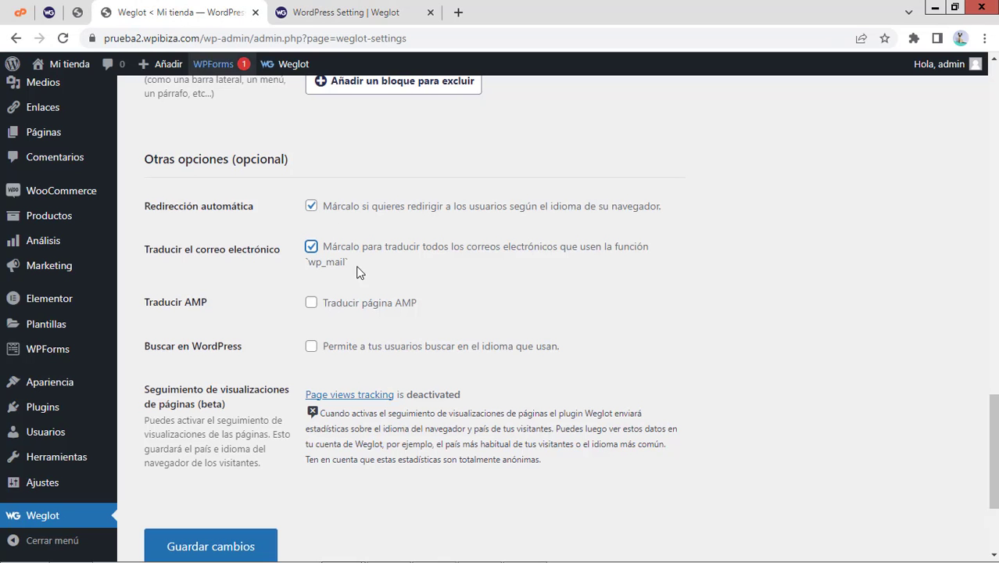
pyautogui.click(312, 305)
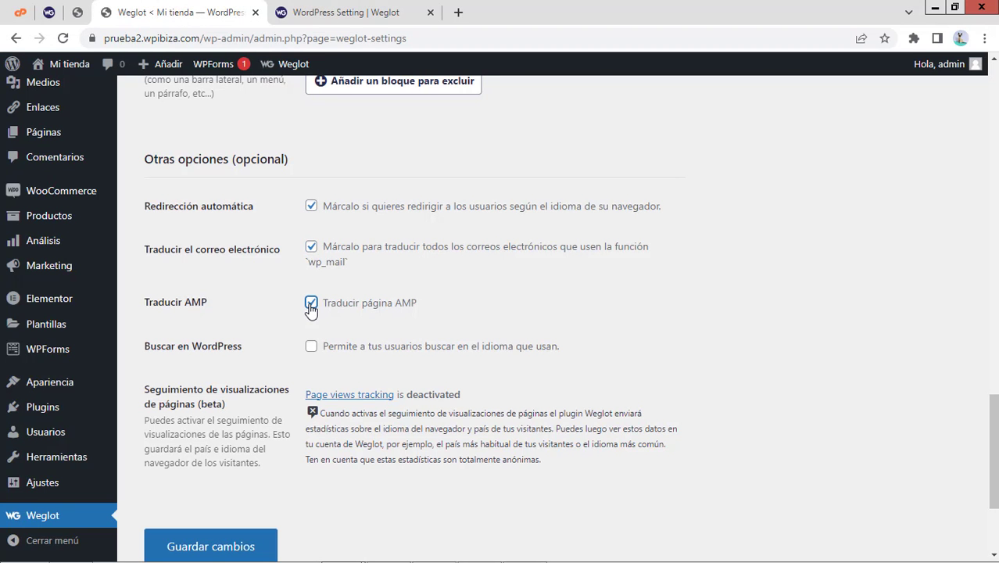
# - Enable WordPress search in the visitor's own language in the plugin's other options and save the plugin settings
pyautogui.click(370, 10)
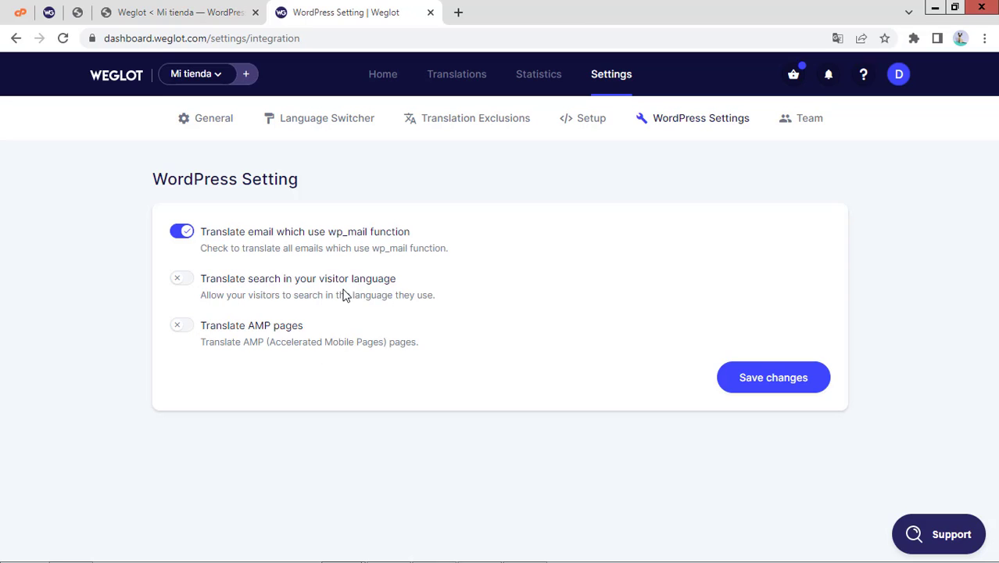
pyautogui.click(218, 9)
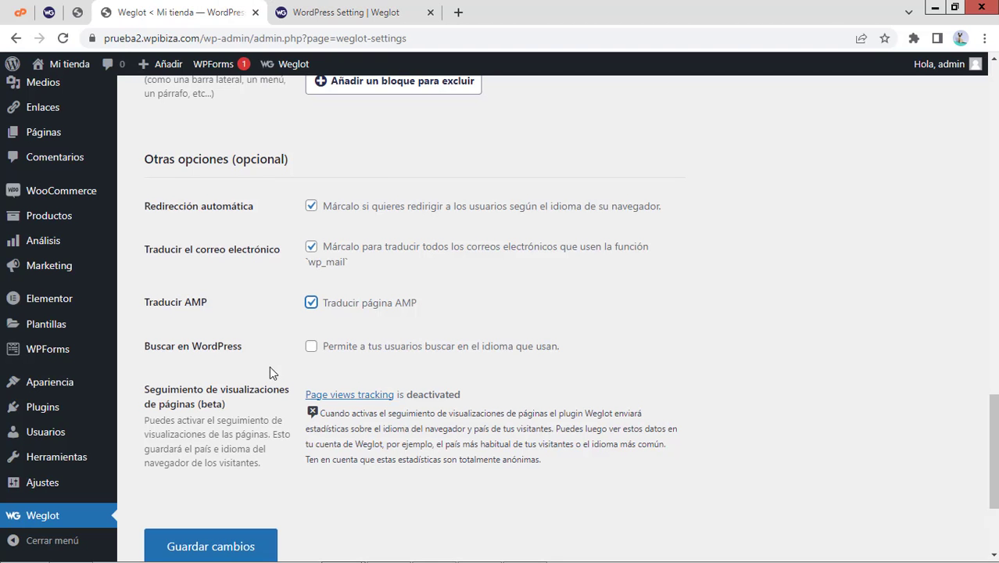
pyautogui.click(312, 348)
pyautogui.moveTo(308, 263); pyautogui.dragTo(341, 266)
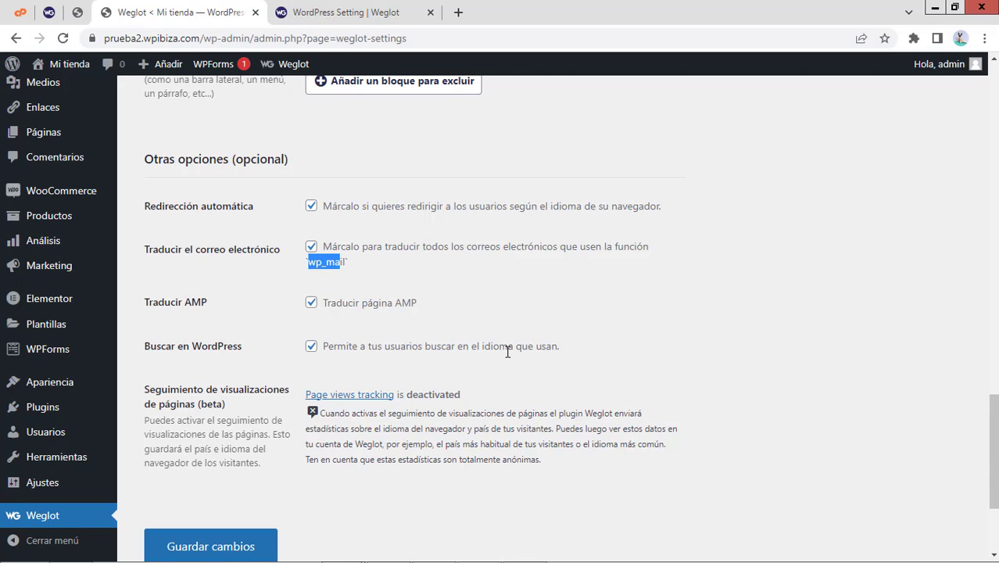
pyautogui.click(212, 547)
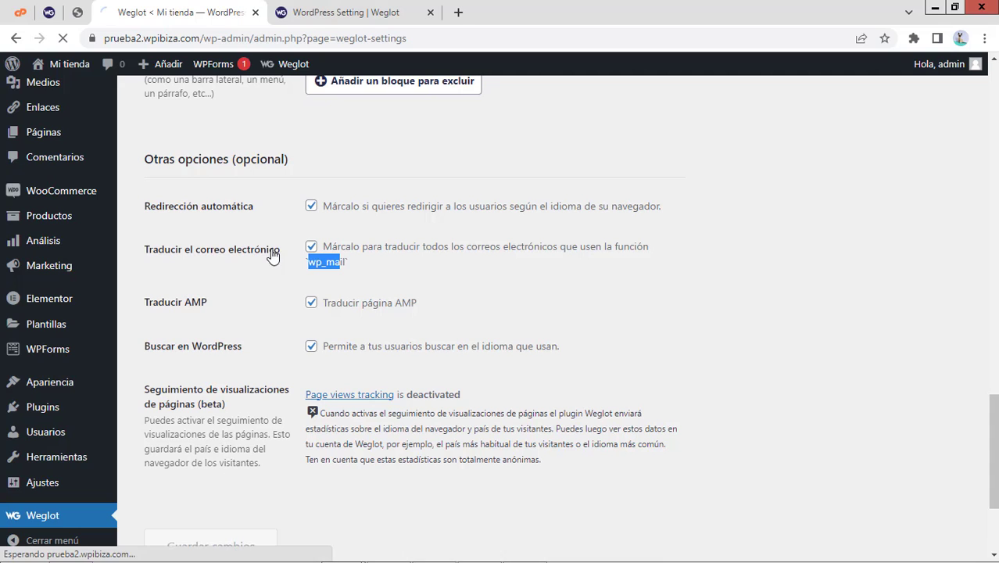
# - Return to the Weglot dashboard and reload its WordPress settings page
pyautogui.click(332, 6)
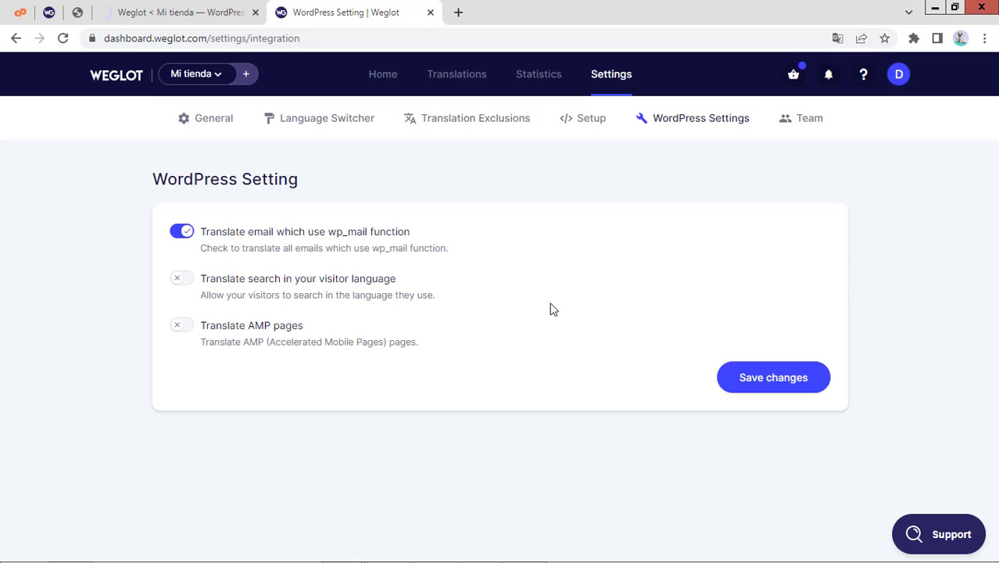
pyautogui.click(156, 17)
pyautogui.click(364, 18)
pyautogui.click(63, 37)
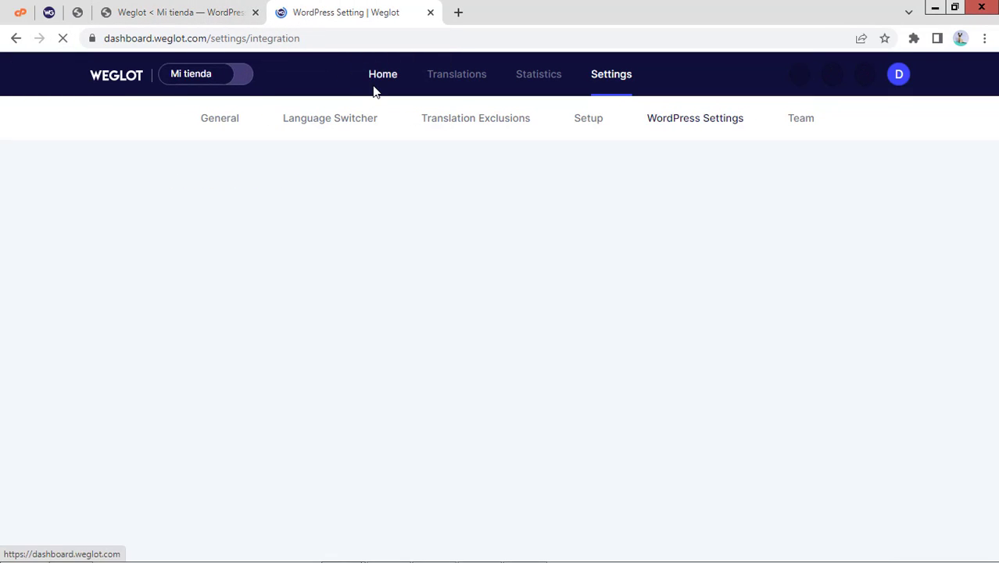
# - From the WordPress admin, open the store's public site in a new browser tab and switch to it
pyautogui.click(217, 10)
pyautogui.moveTo(69, 64)
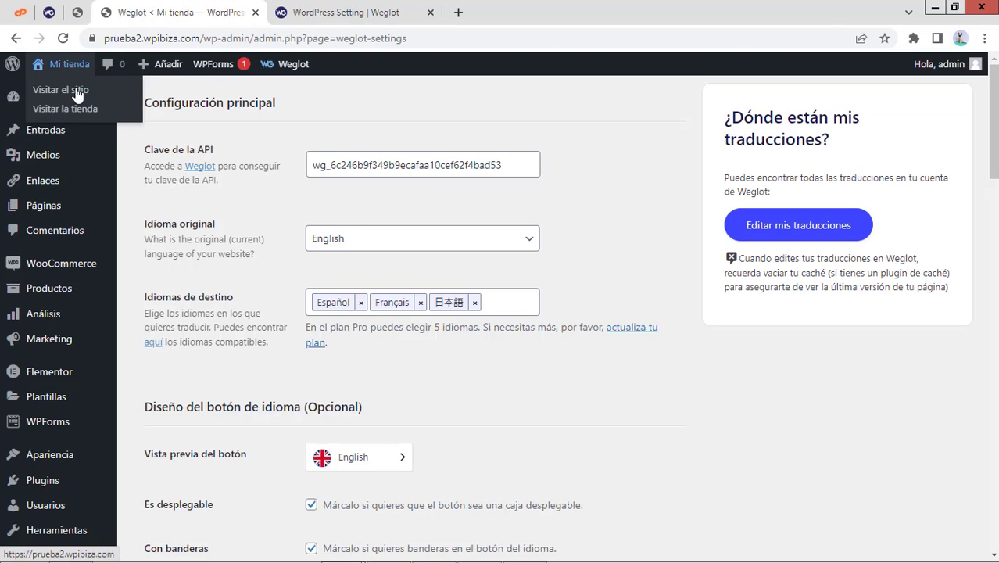
pyautogui.rightClick(79, 94)
pyautogui.click(125, 100)
pyautogui.click(337, 15)
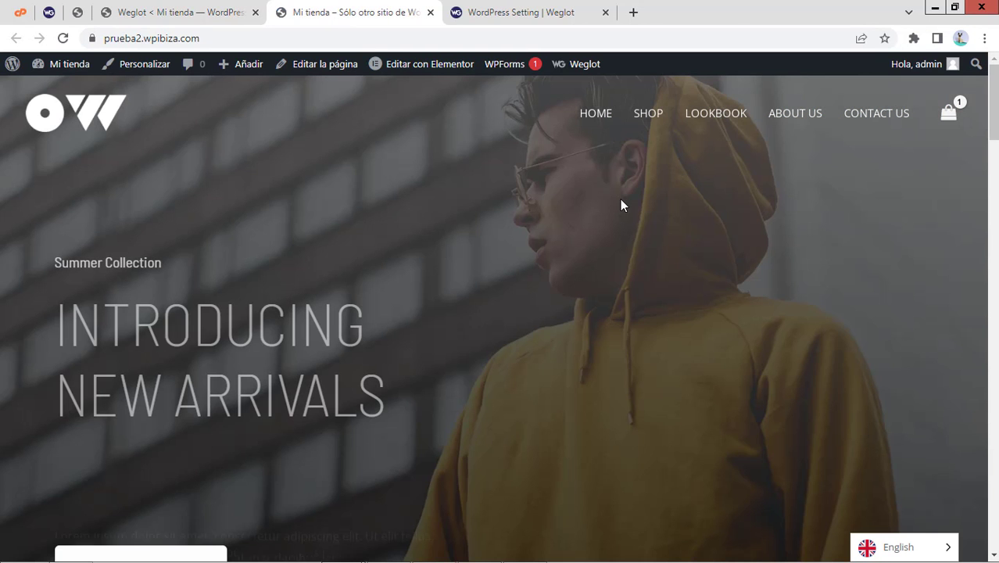
# - Go back to the Weglot plugin settings and review the other options section
pyautogui.click(172, 9)
pyautogui.scroll(-10, 517, 310)
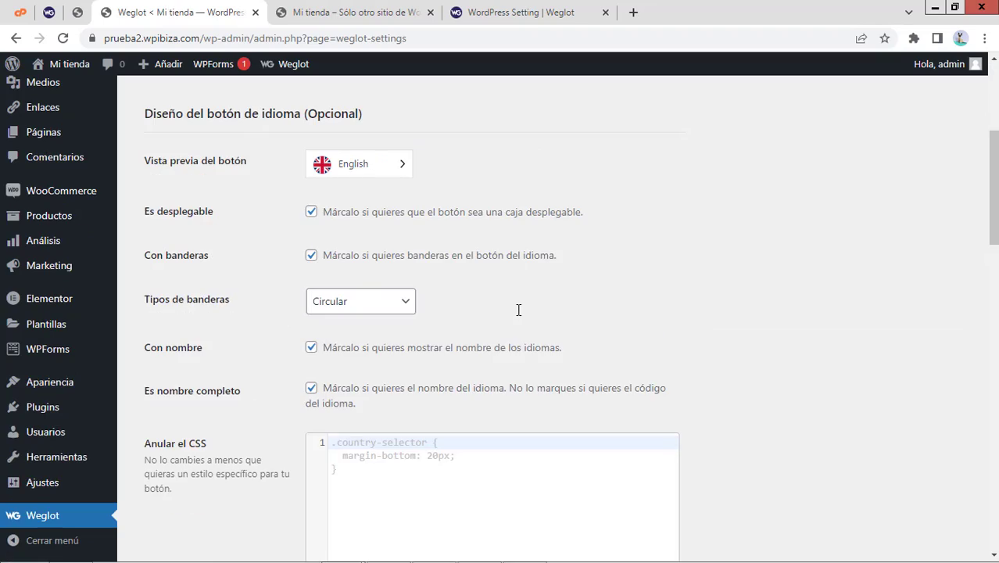
pyautogui.scroll(-12, 523, 316)
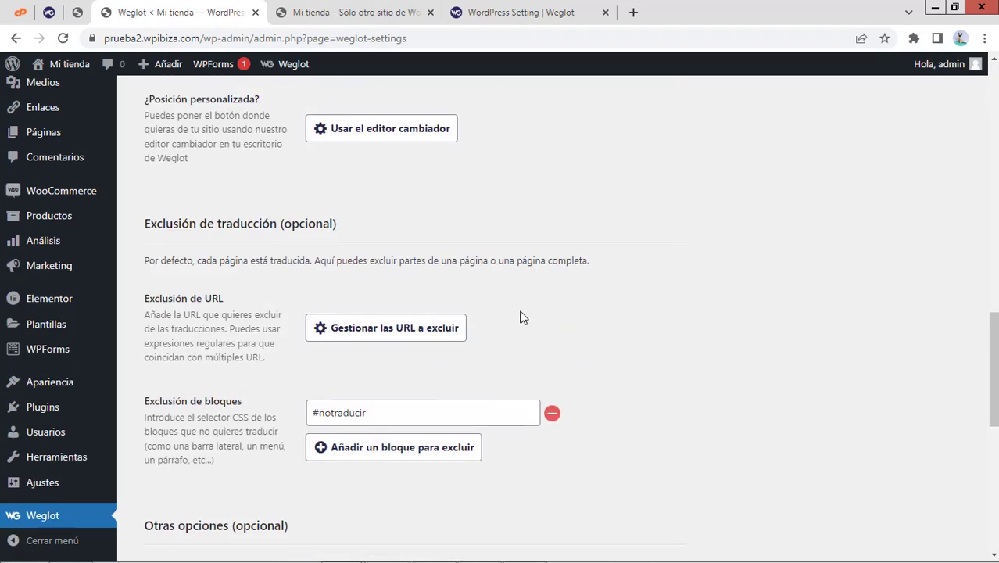
pyautogui.scroll(3, 523, 317)
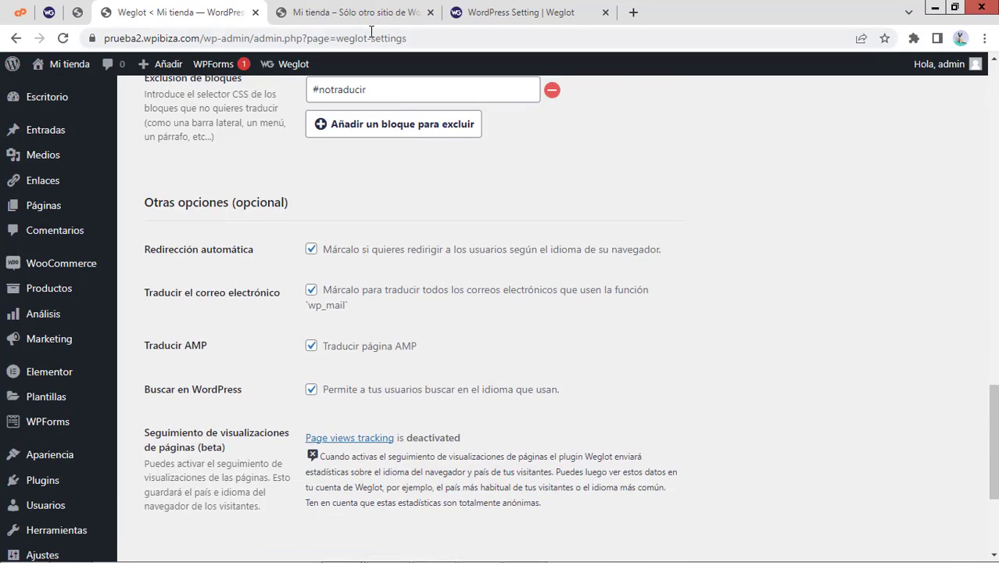
# - Look over the store's home page, open the Shop page and browse its product list for a search field
pyautogui.click(363, 12)
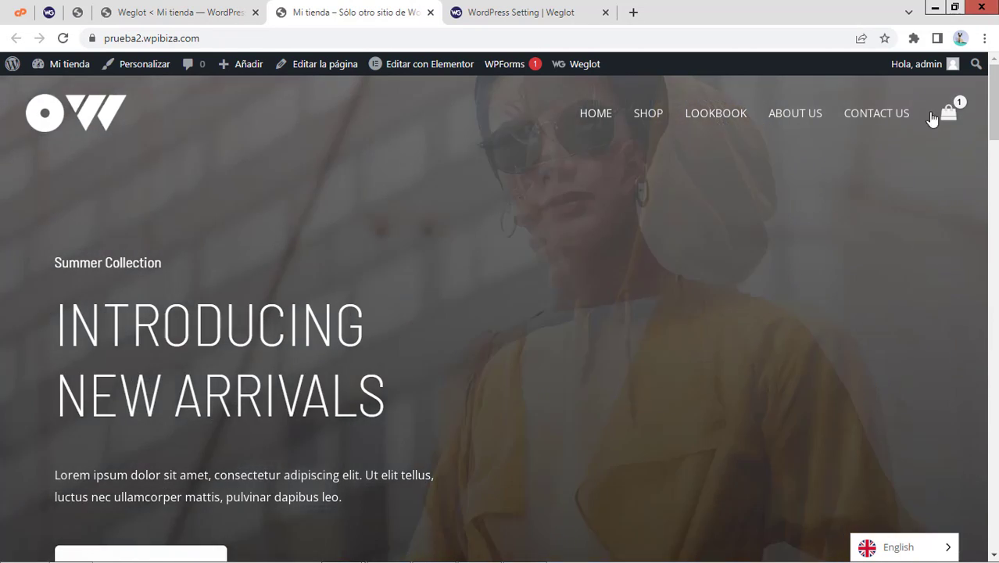
pyautogui.scroll(-12, 788, 374)
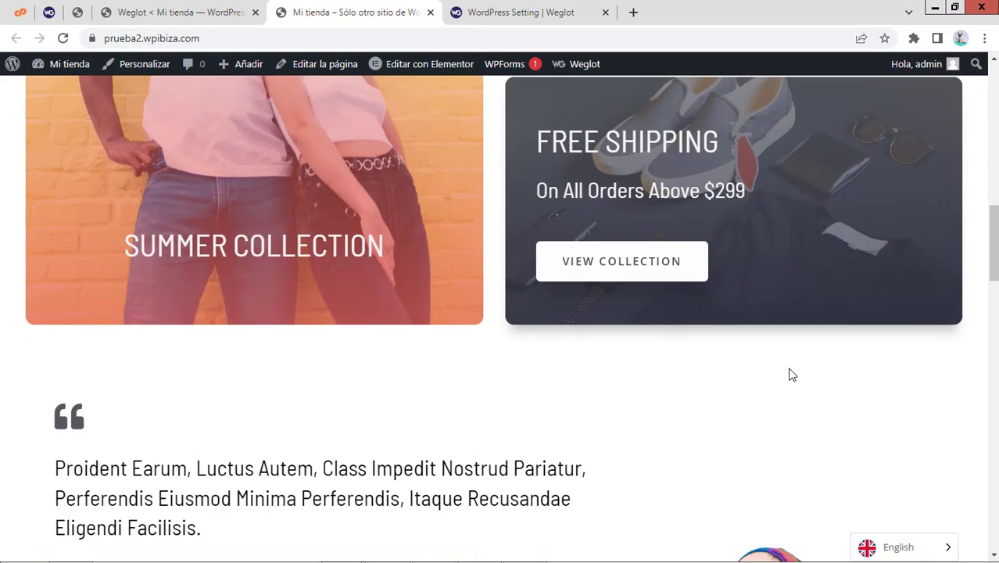
pyautogui.scroll(4, 792, 372)
pyautogui.scroll(10, 791, 367)
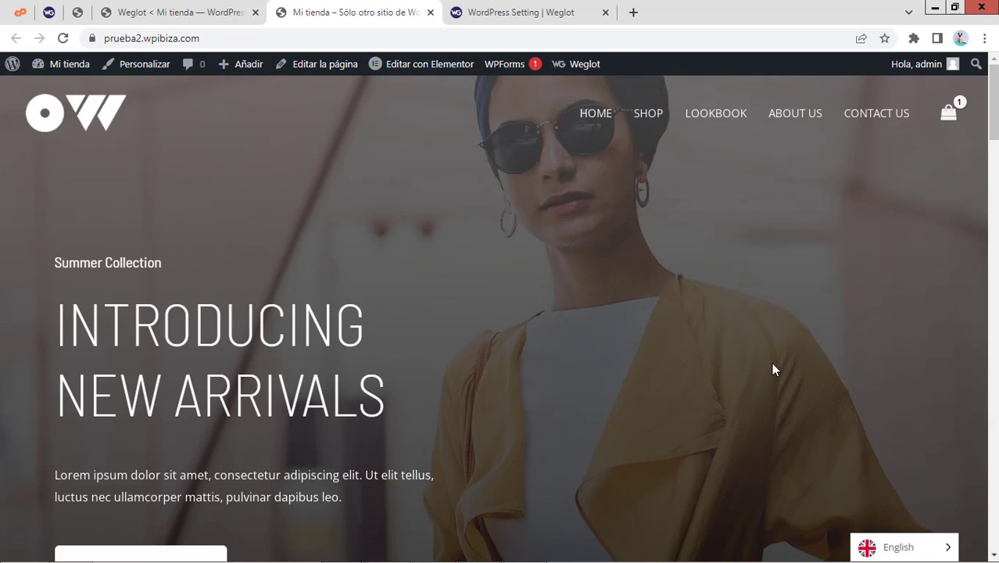
pyautogui.click(649, 119)
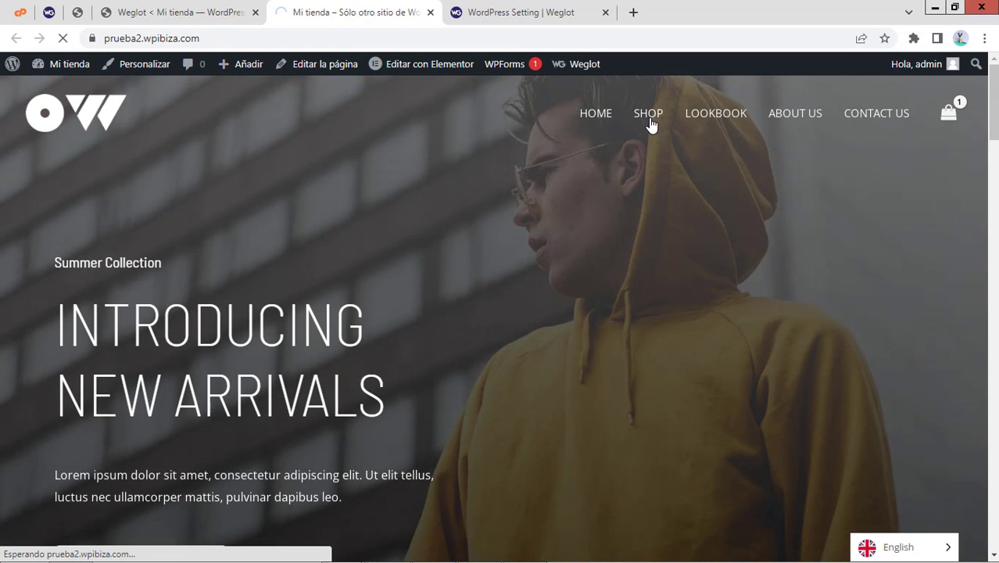
pyautogui.click(649, 121)
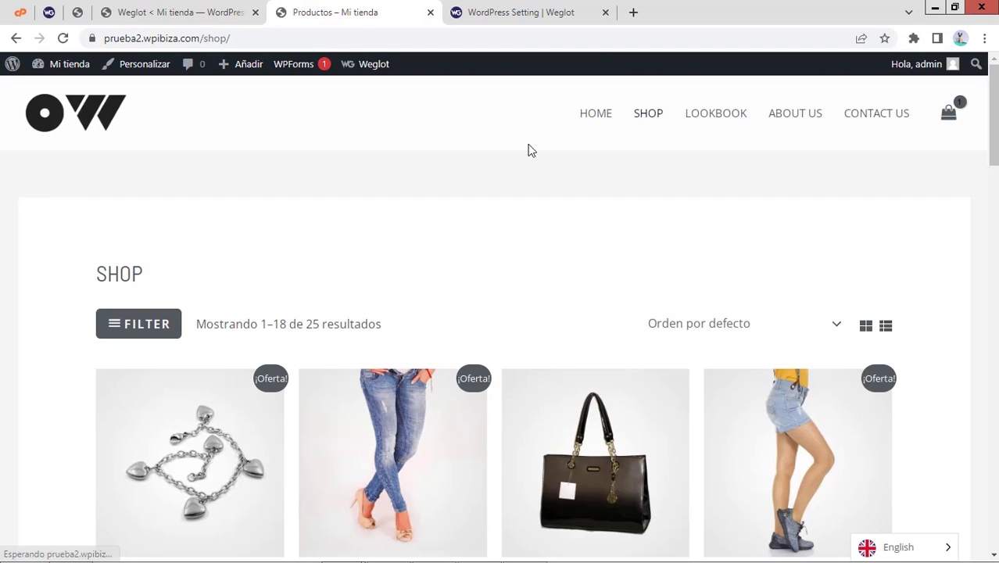
pyautogui.scroll(-10, 665, 355)
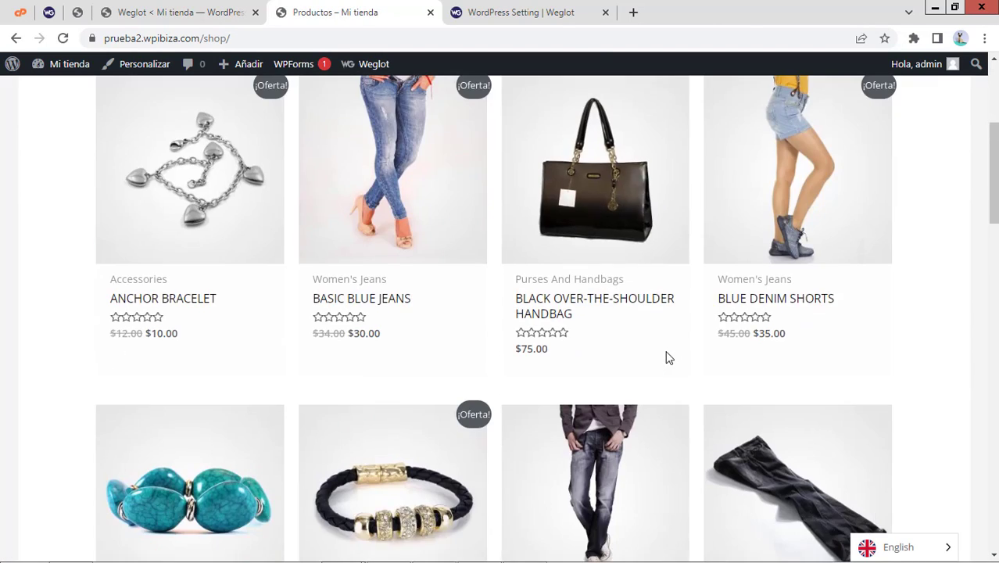
pyautogui.scroll(-10, 667, 356)
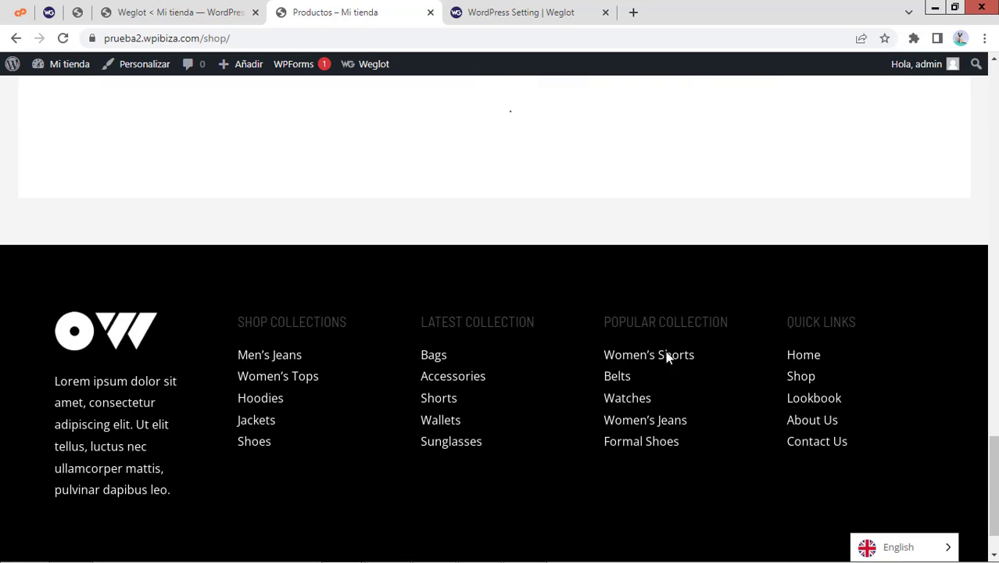
pyautogui.scroll(-4, 665, 351)
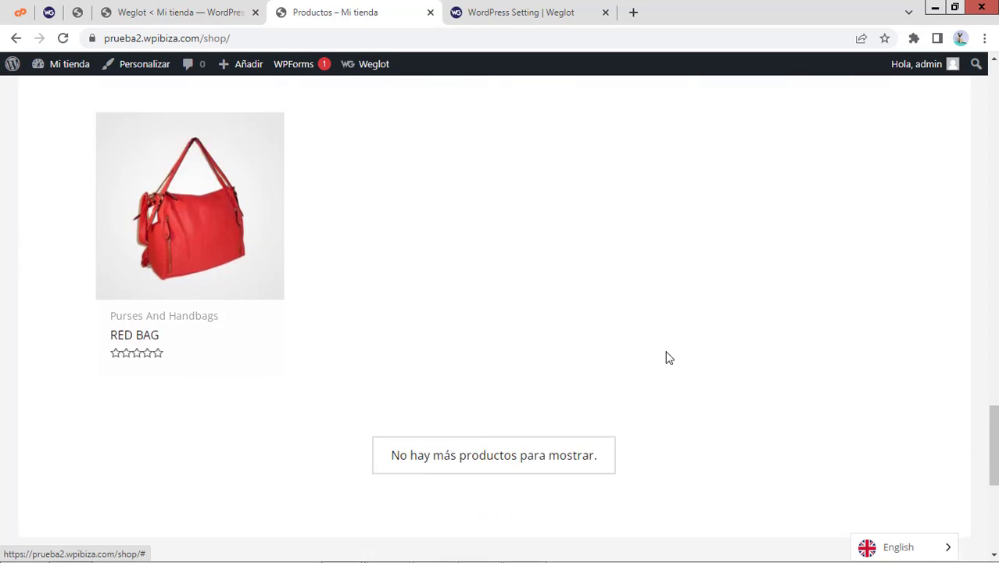
pyautogui.scroll(5, 666, 350)
pyautogui.scroll(15, 669, 358)
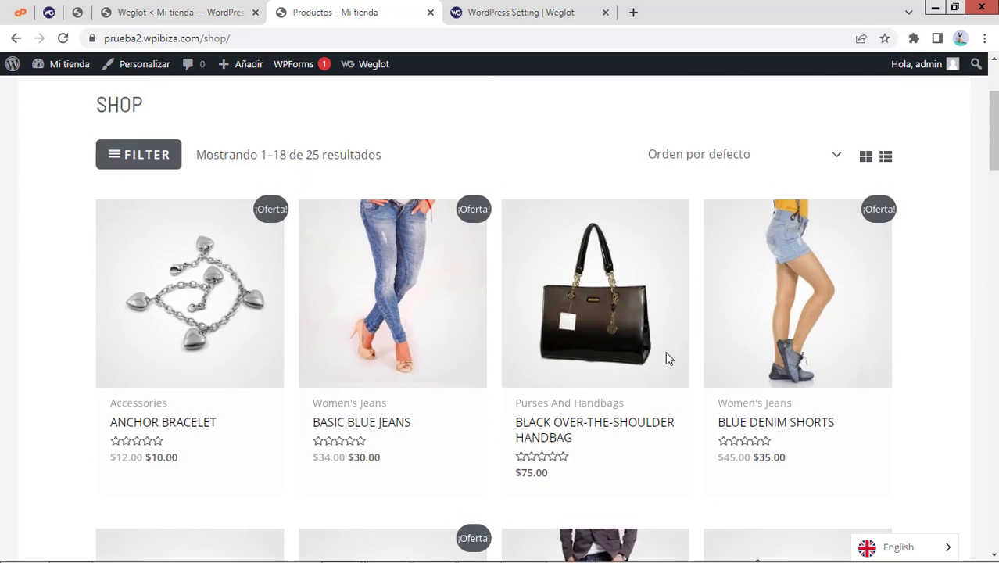
# - Open the shop's product filter, look through its price, category and color filters, and close it
pyautogui.moveTo(655, 357)
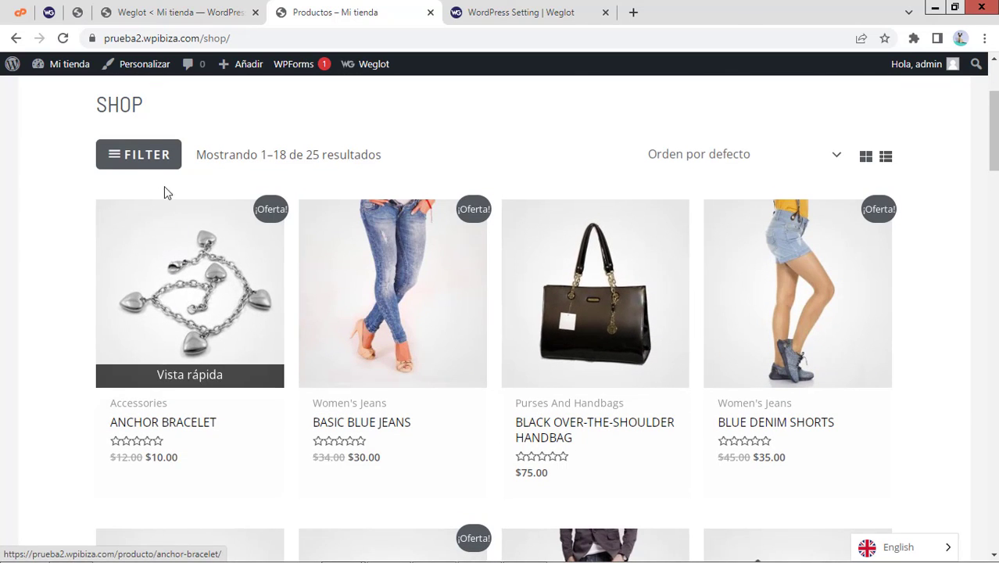
pyautogui.click(156, 159)
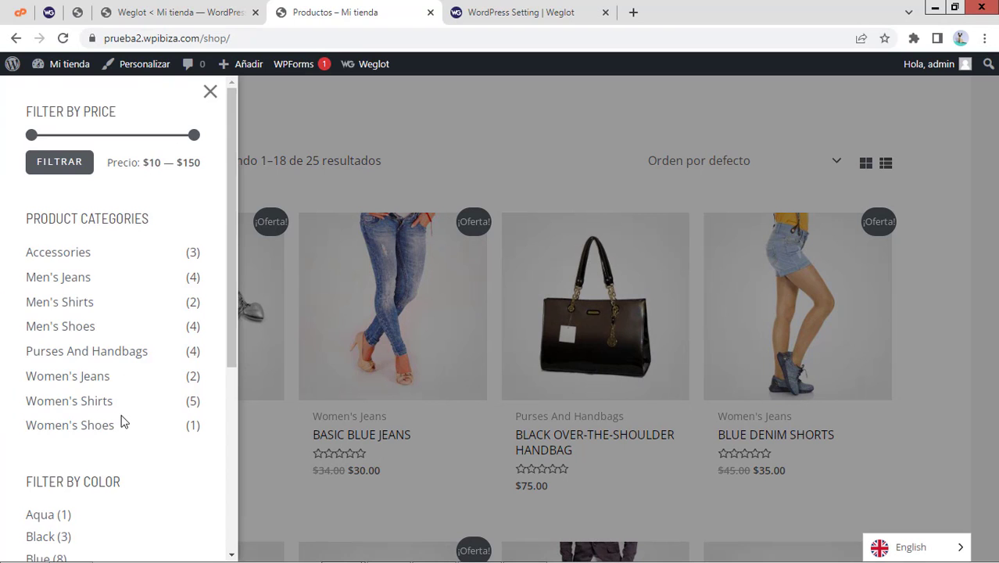
pyautogui.scroll(-4, 123, 420)
pyautogui.click(348, 190)
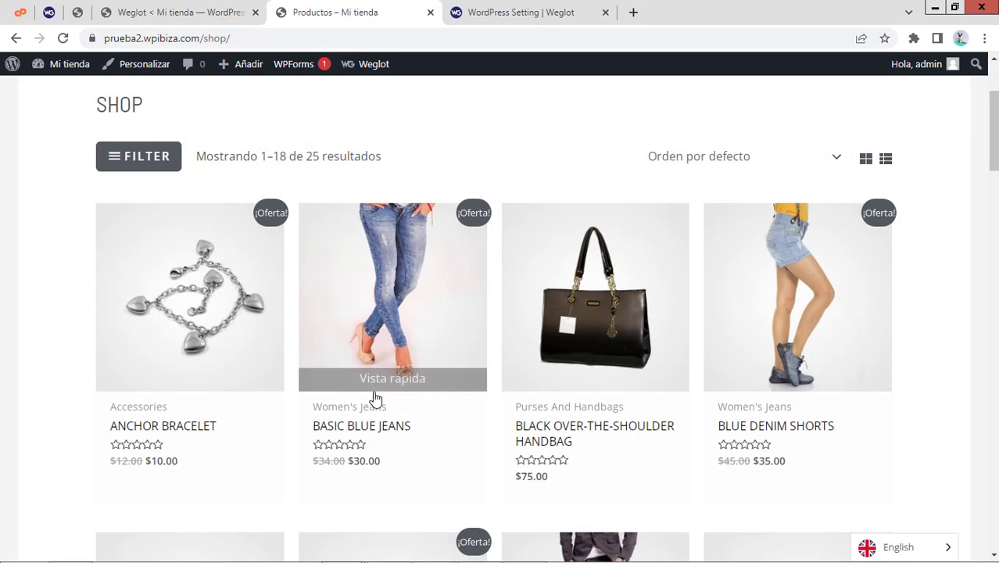
# - Switch the language of the store's public Shop page from English to Español
pyautogui.scroll(2, 350, 384)
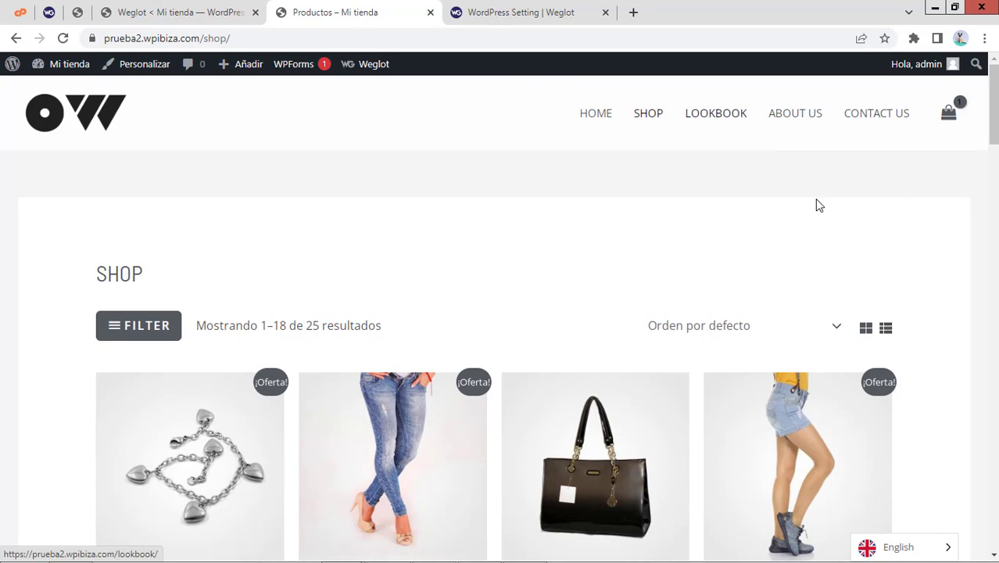
pyautogui.click(906, 552)
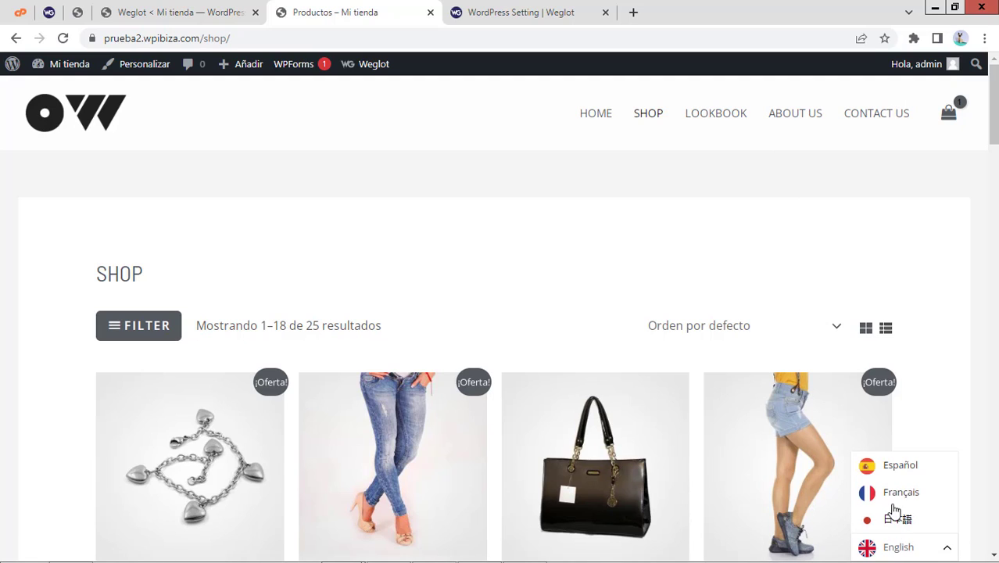
pyautogui.click(907, 469)
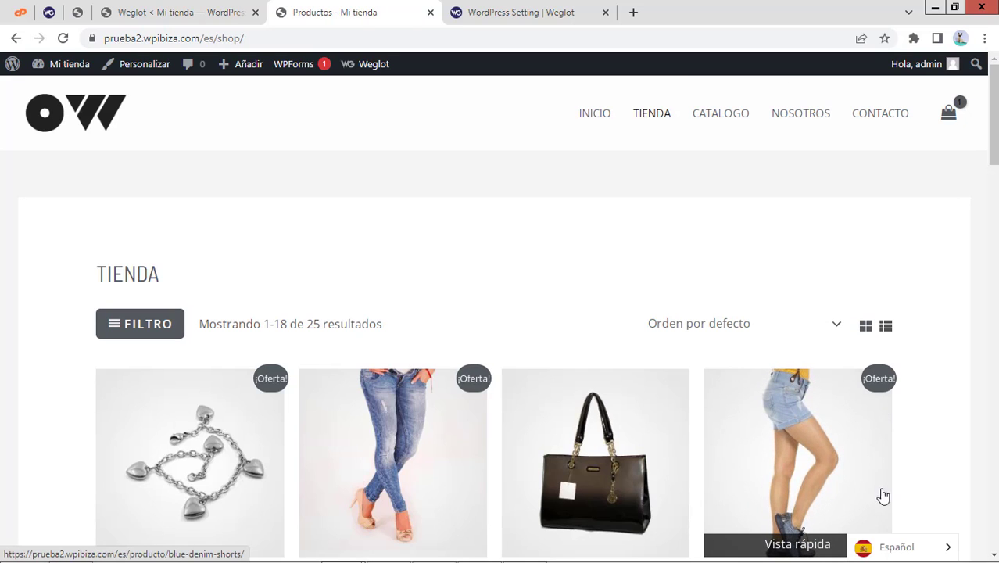
# - Examine the Spanish Shop page down to the footer, checking the translation of product names, categories and footer links
pyautogui.moveTo(897, 552)
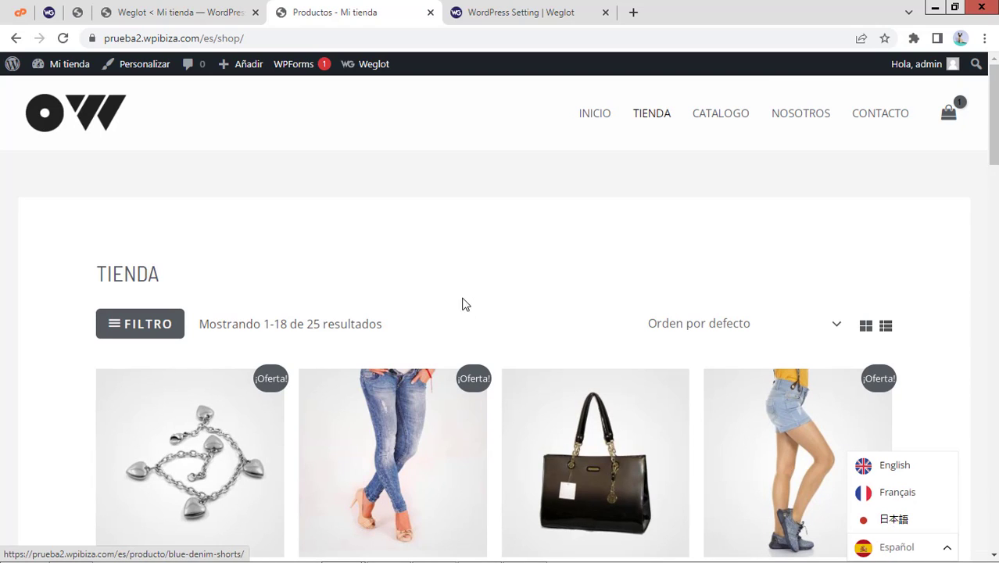
pyautogui.scroll(-10, 707, 286)
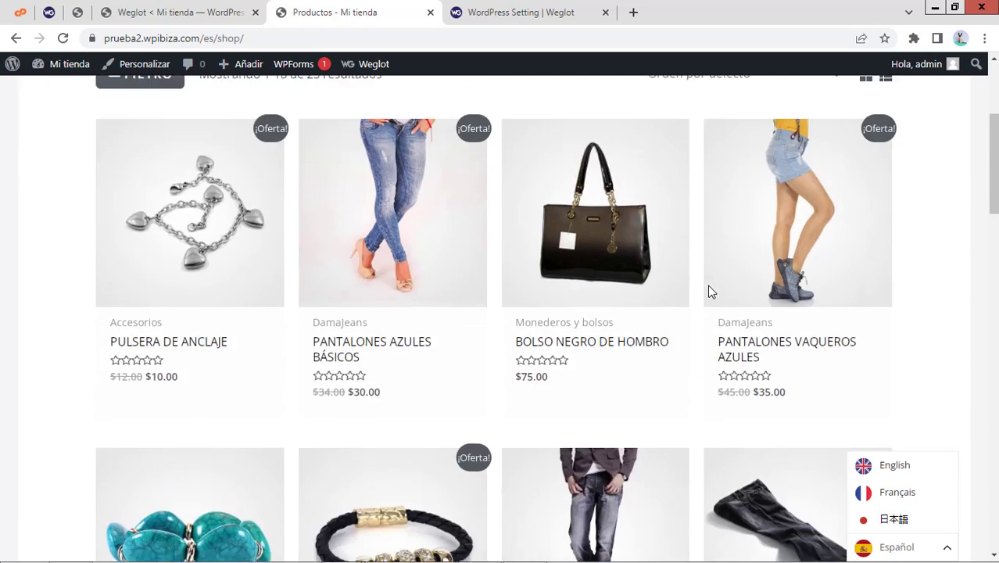
pyautogui.scroll(-8, 710, 292)
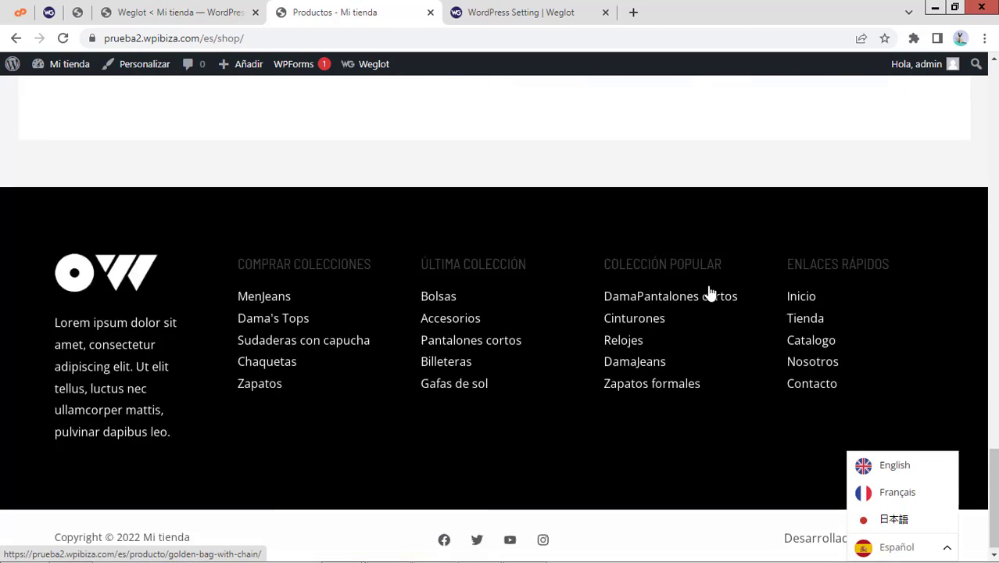
pyautogui.scroll(9, 709, 291)
pyautogui.scroll(-9, 710, 291)
pyautogui.scroll(-2, 710, 292)
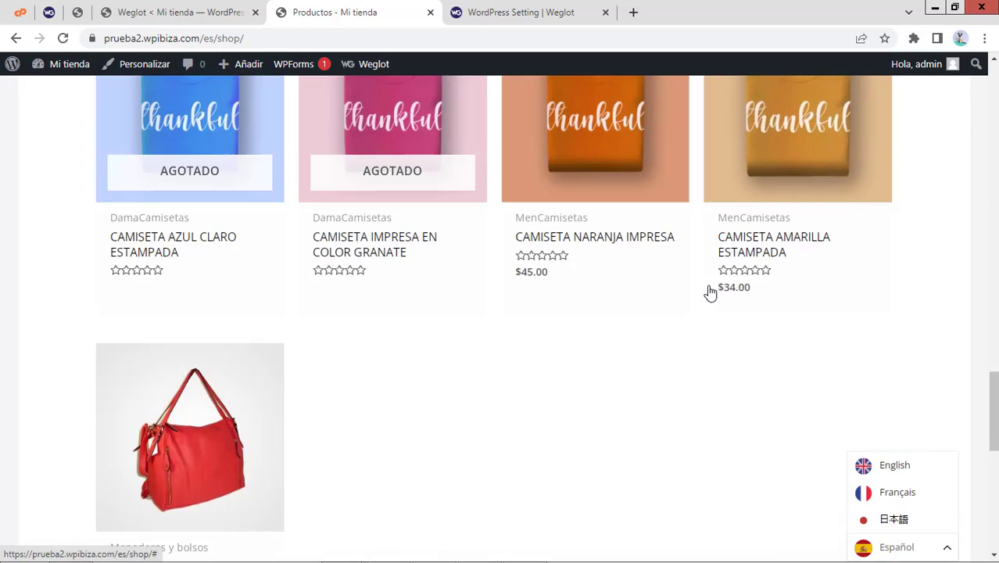
pyautogui.scroll(10, 709, 291)
pyautogui.scroll(10, 710, 291)
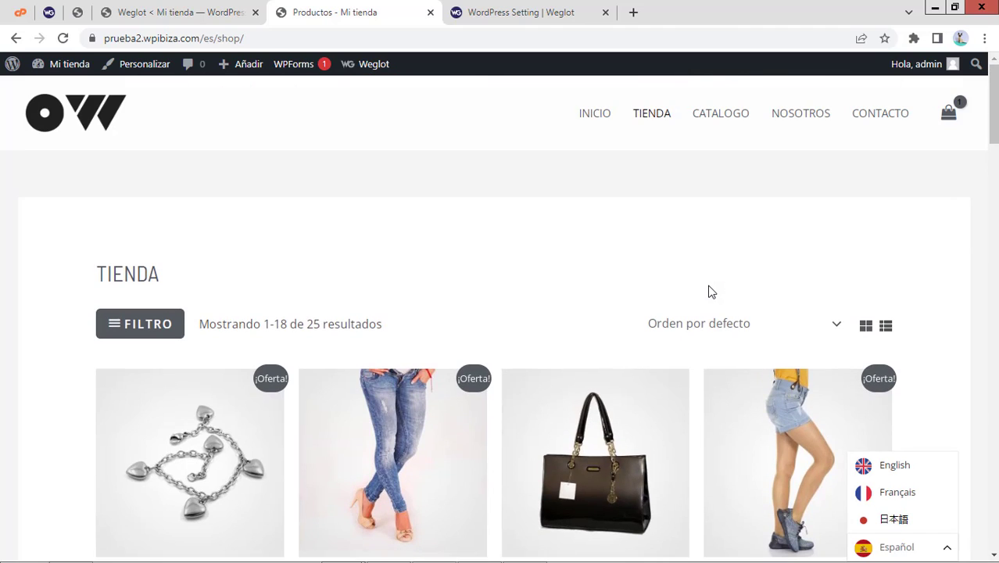
# - Open the store's Spanish home page, look through its translated sections and show the available languages
pyautogui.click(599, 119)
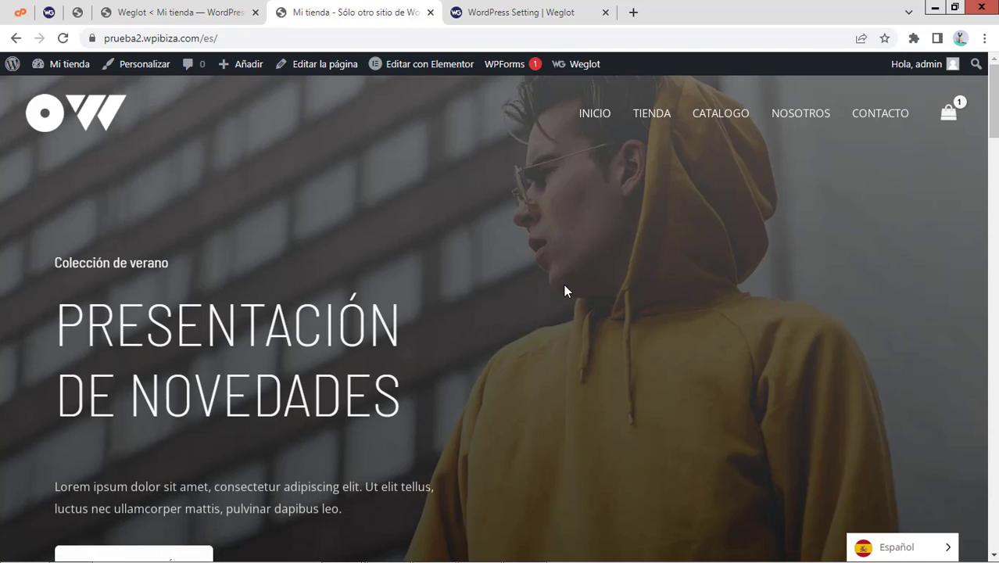
pyautogui.scroll(-4, 565, 285)
pyautogui.scroll(-15, 566, 291)
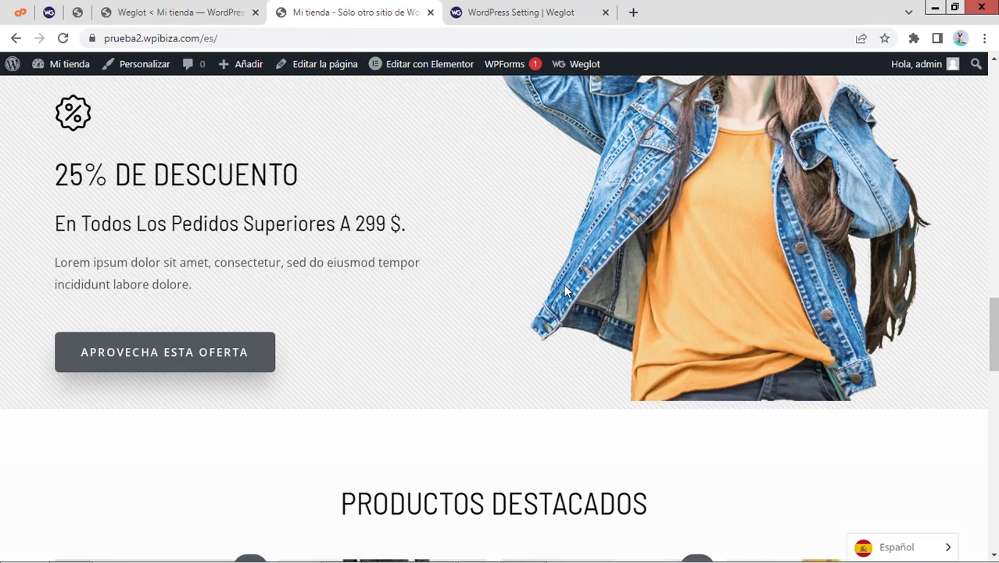
pyautogui.scroll(20, 565, 291)
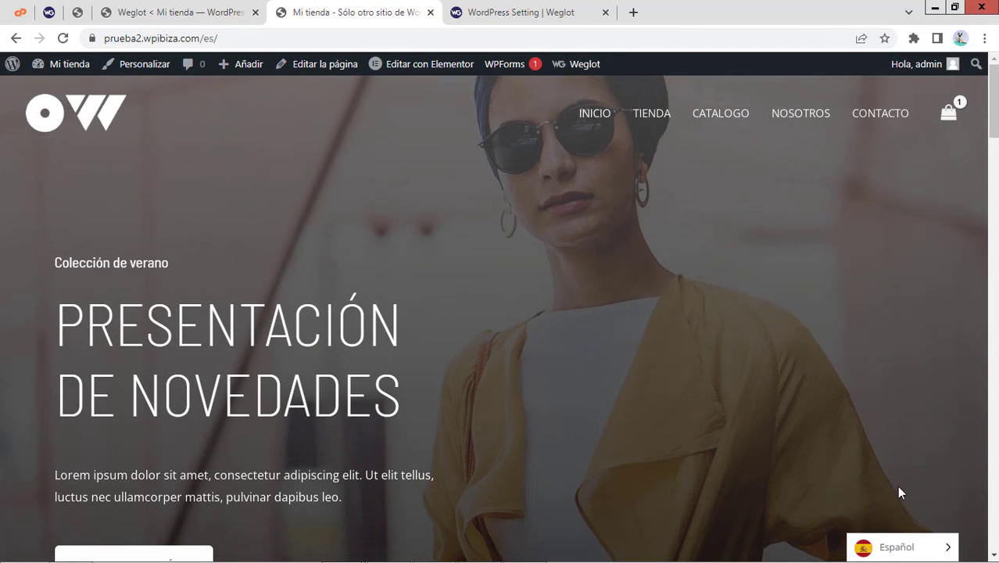
pyautogui.click(903, 548)
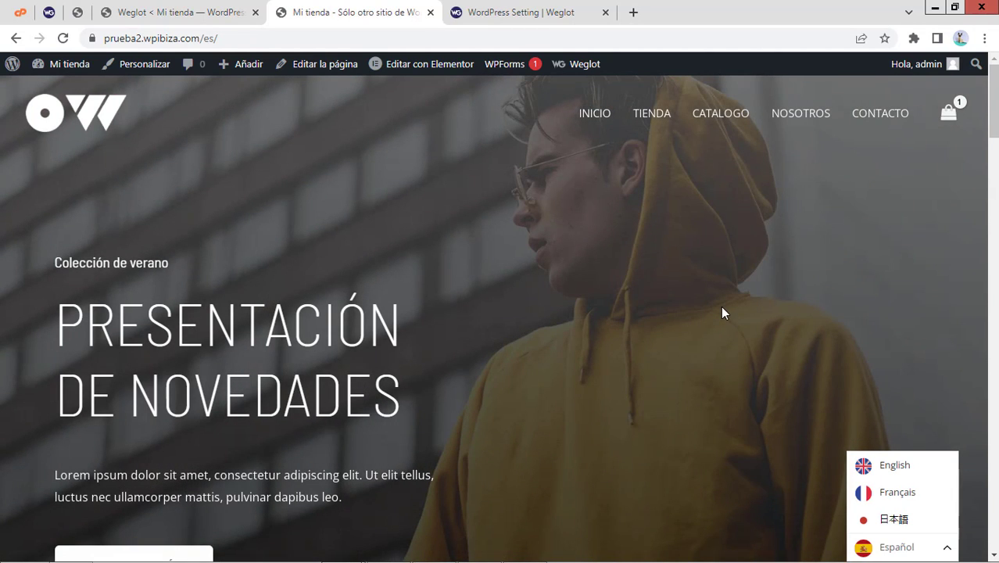
# - Return to the Weglot plugin settings in the WordPress admin and review the other options and the language button position section
pyautogui.click(211, 14)
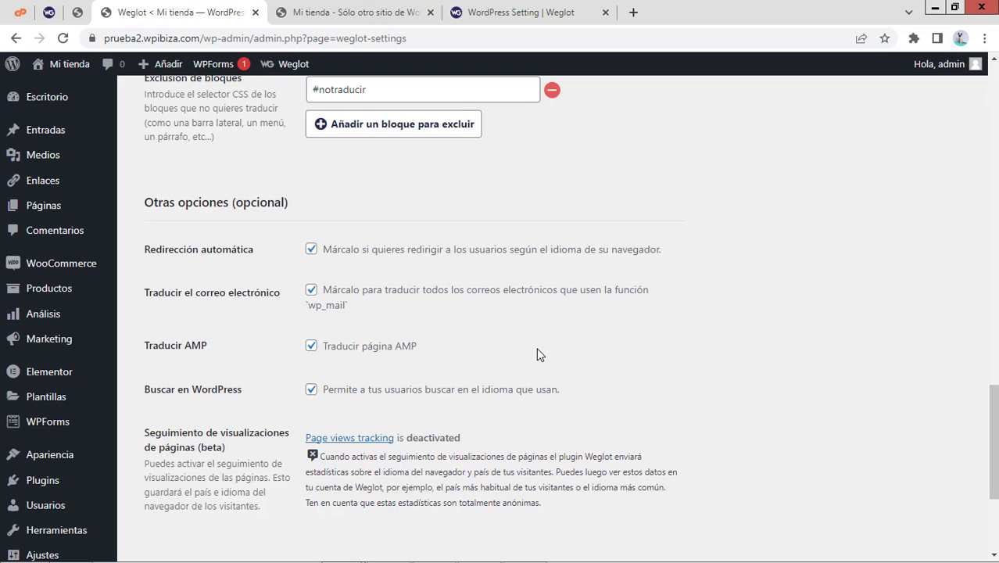
pyautogui.scroll(-4, 449, 354)
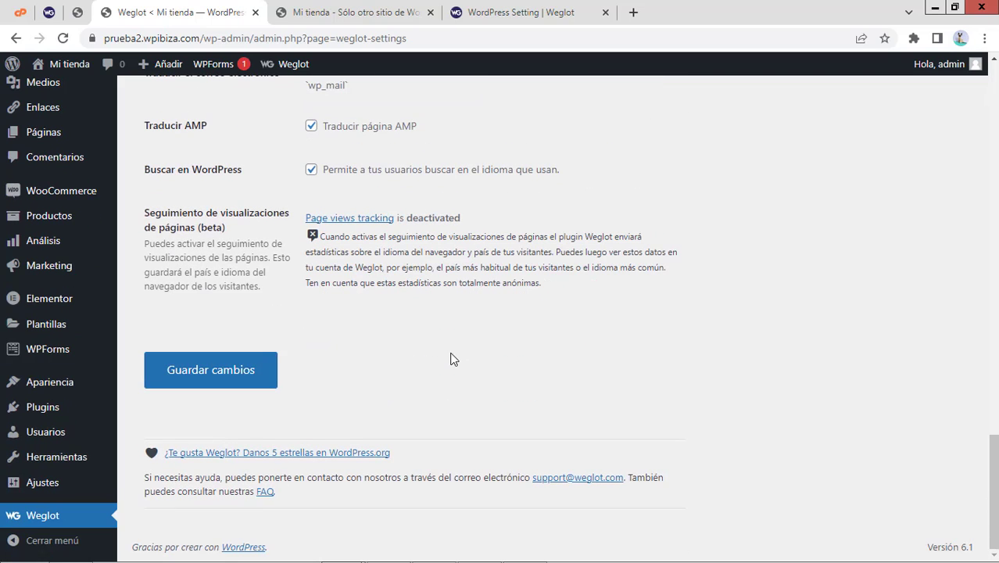
pyautogui.click(524, 13)
pyautogui.click(418, 14)
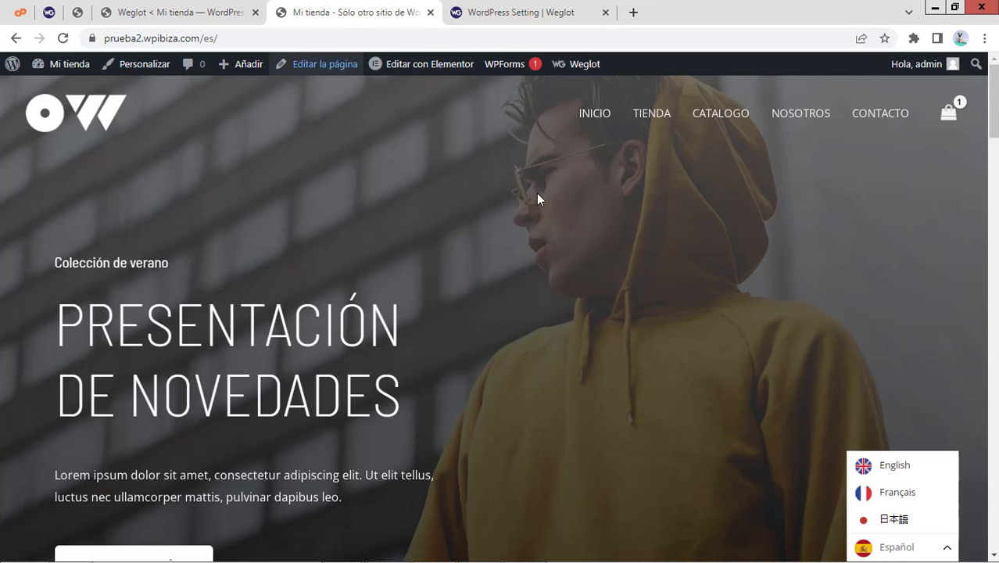
pyautogui.click(504, 11)
pyautogui.click(238, 14)
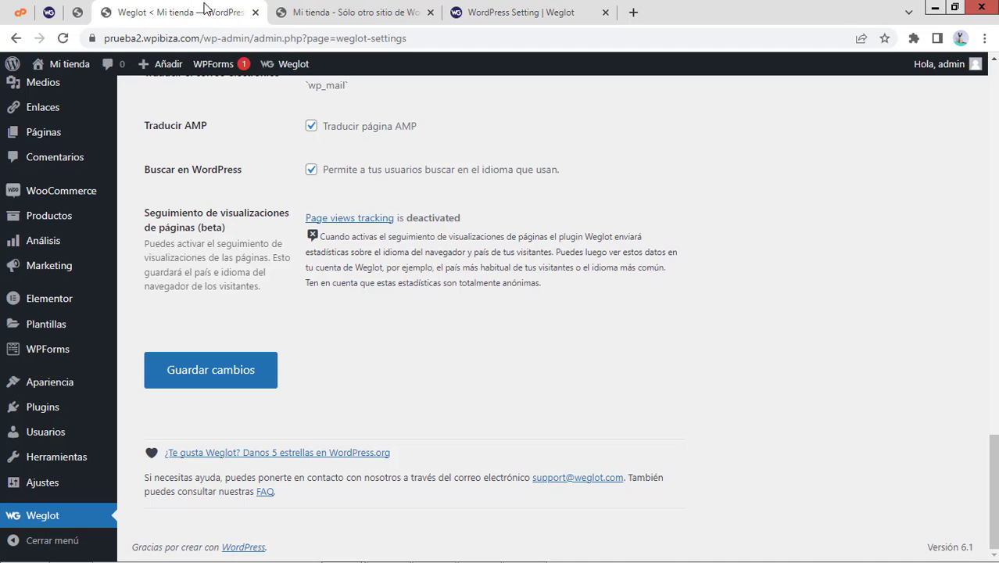
pyautogui.scroll(15, 396, 377)
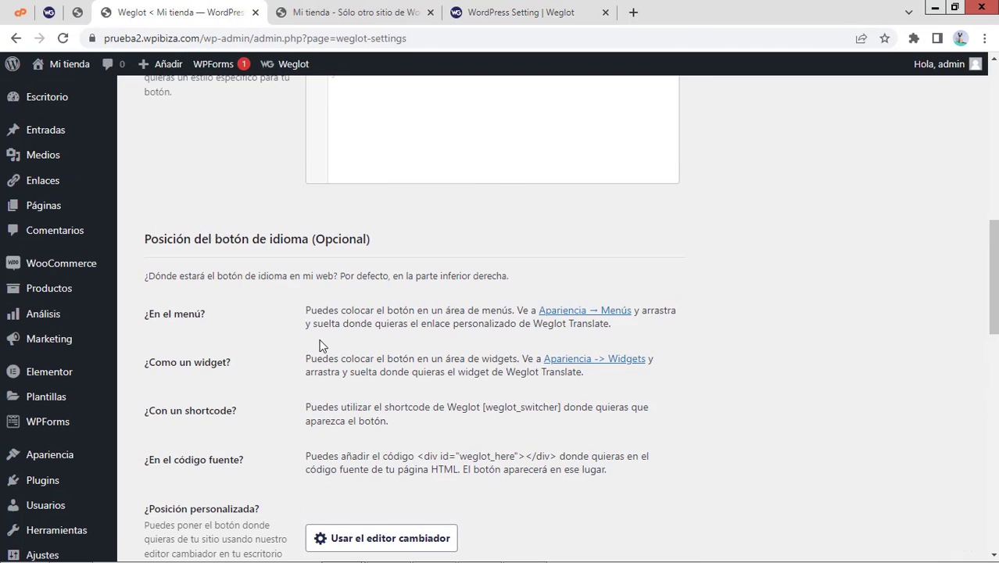
# - Switch to the Weglot dashboard, open the project's General settings and review the Auto switch section
pyautogui.click(585, 12)
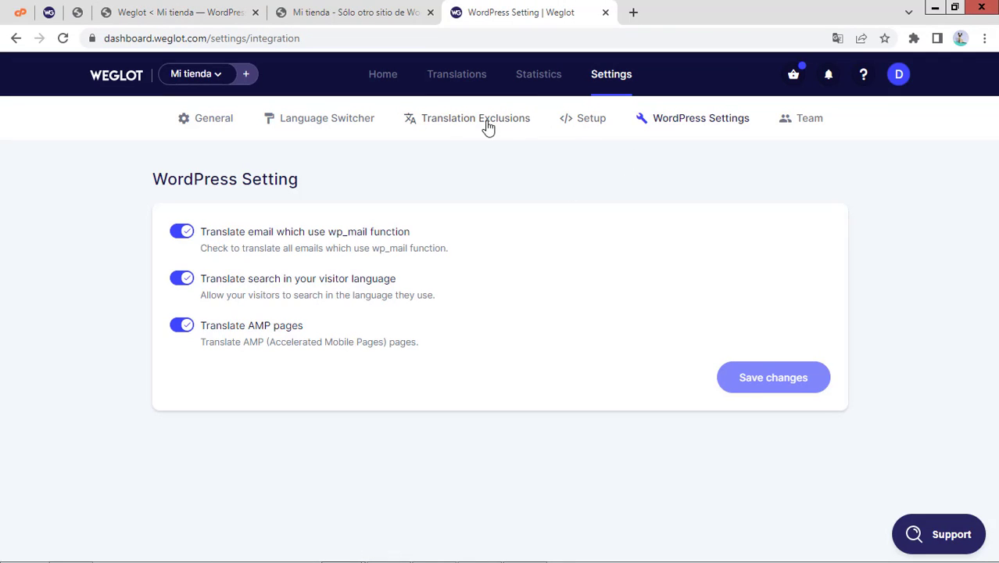
pyautogui.click(221, 122)
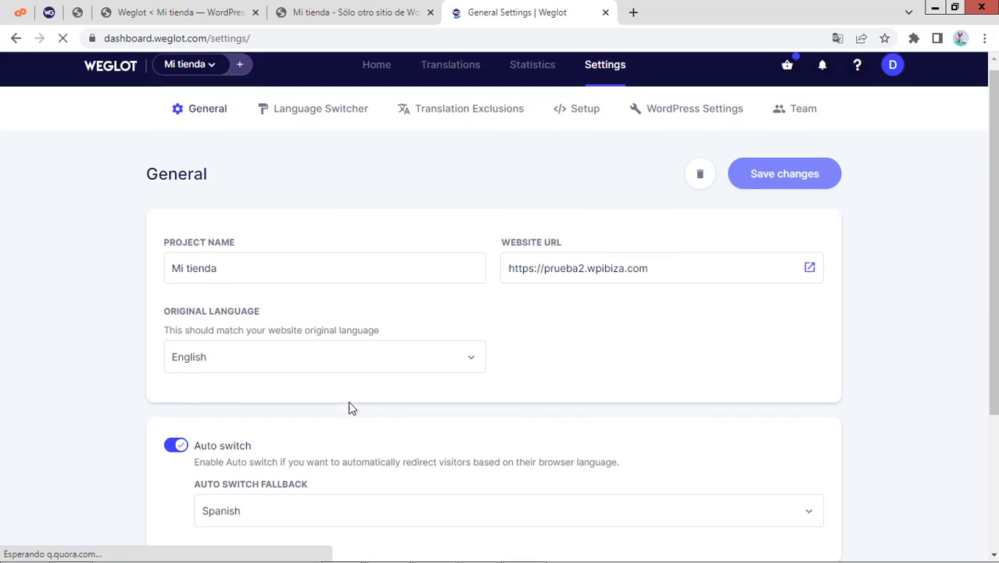
pyautogui.scroll(-2, 348, 401)
pyautogui.scroll(-1, 687, 415)
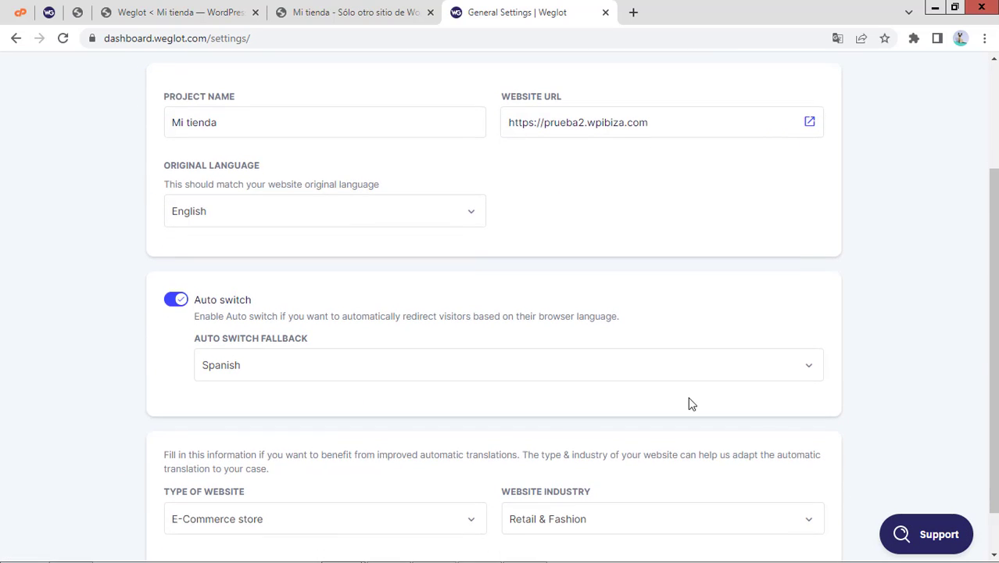
pyautogui.scroll(3, 682, 452)
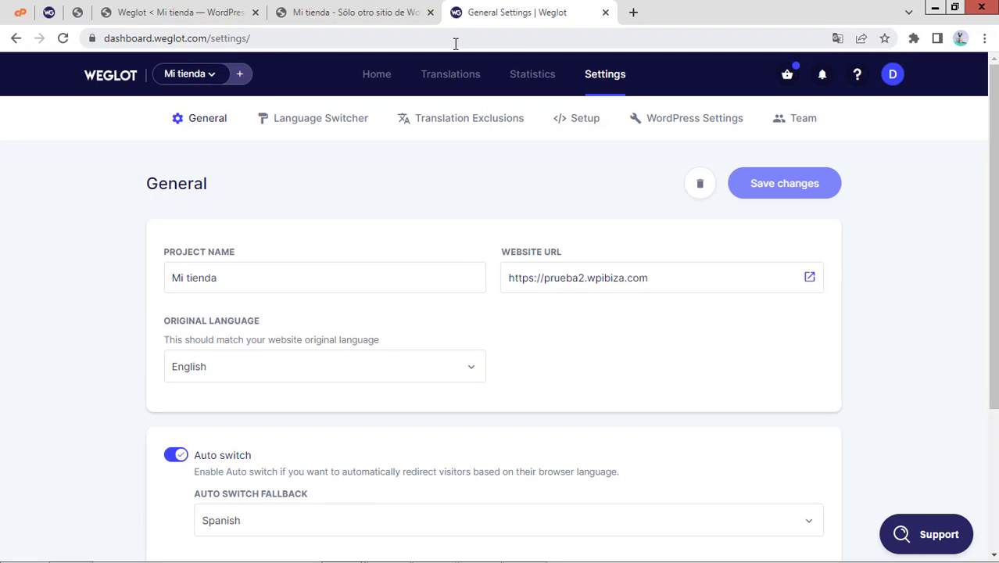
# - Switch to the incognito browser window and load prueba2.wpibiza.com without the language suffix to test the automatic redirection
pyautogui.moveTo(338, 552)
pyautogui.click(398, 461)
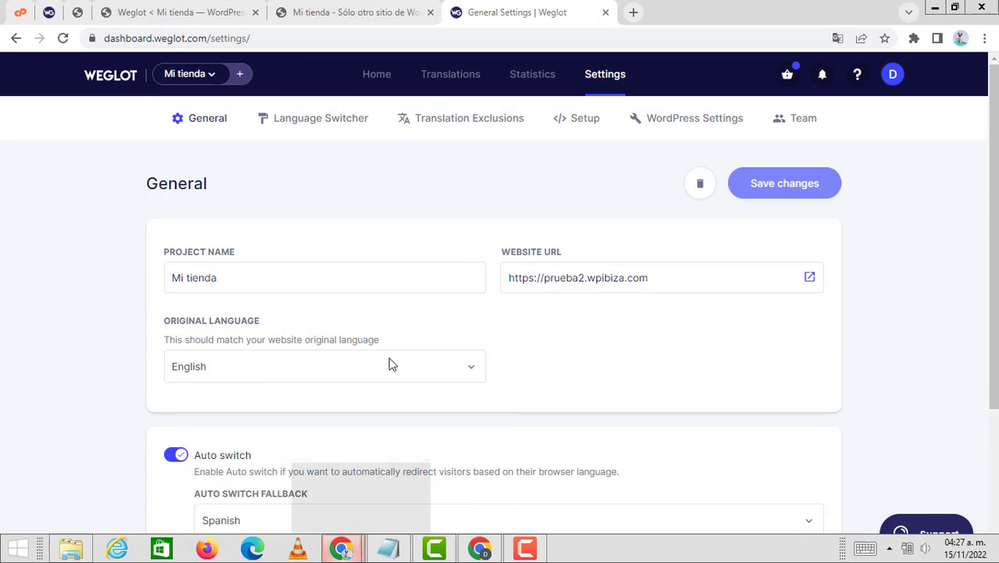
pyautogui.click(199, 39)
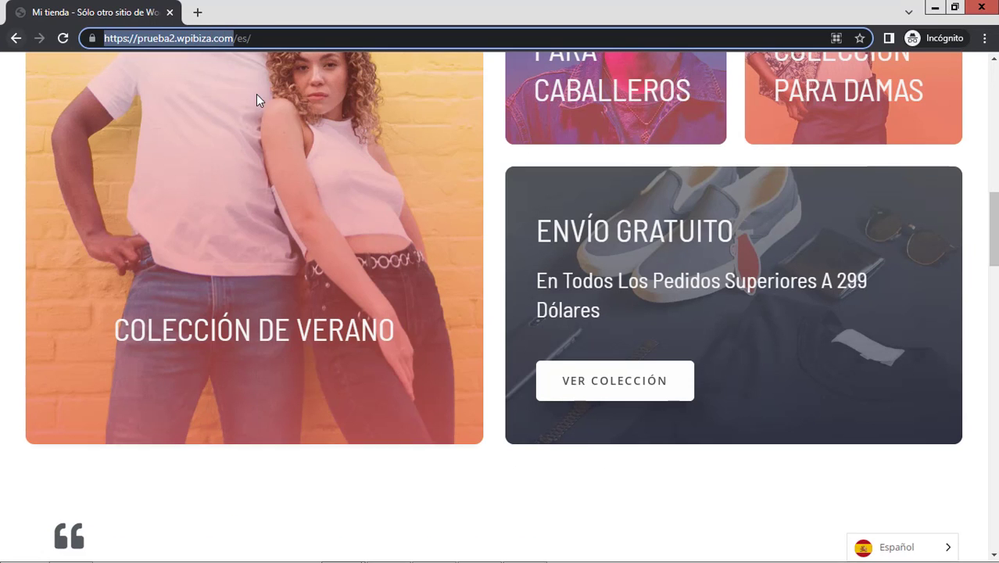
pyautogui.moveTo(331, 45); pyautogui.dragTo(331, 40)
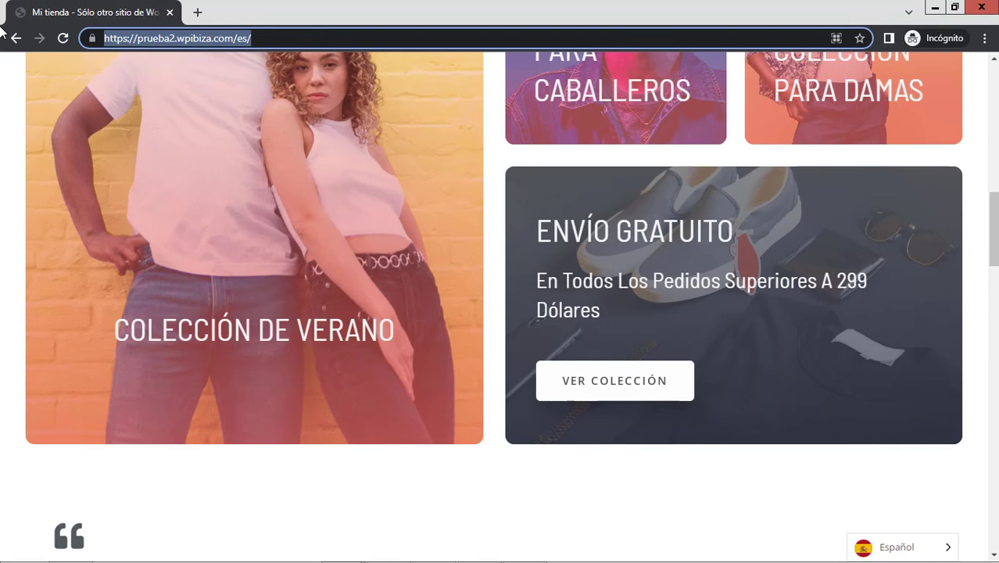
pyautogui.press('BackSpace')
pyautogui.write('prueba2.wpibiza.com')
pyautogui.press('Return')
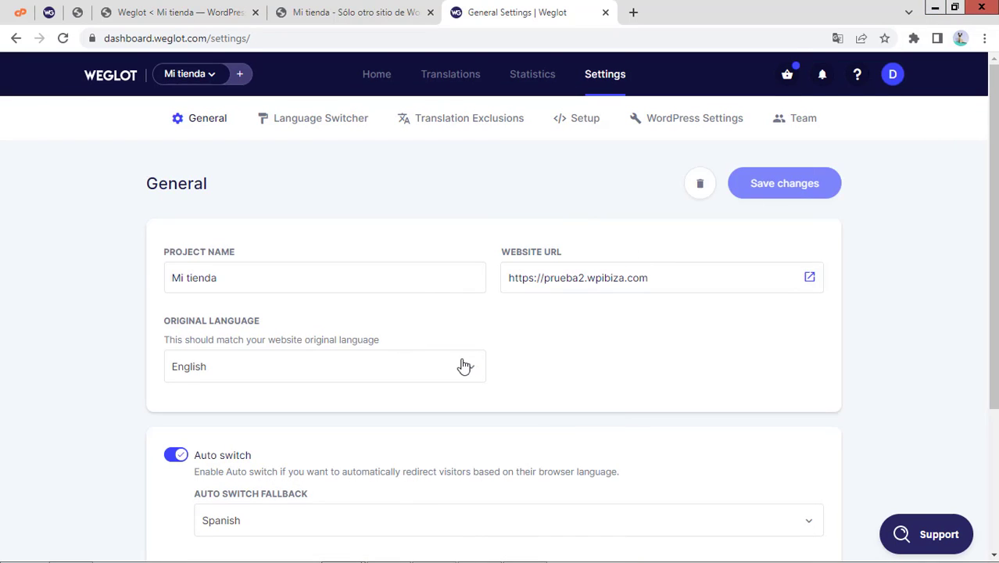
# - Return to the Weglot dashboard's General settings and review the Auto switch fallback, website type and industry
pyautogui.scroll(-2, 469, 364)
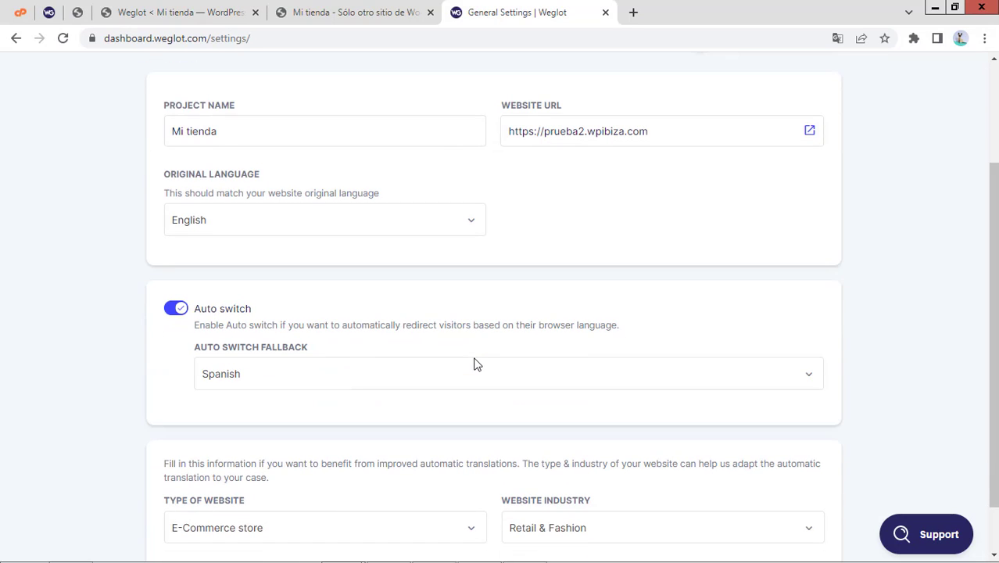
pyautogui.scroll(2, 478, 362)
pyautogui.scroll(-3, 479, 360)
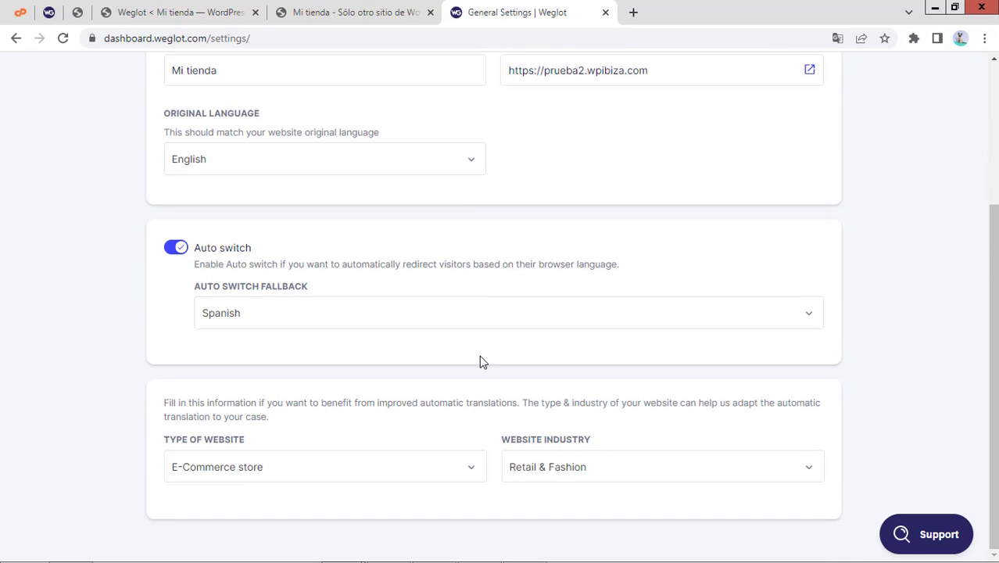
pyautogui.scroll(3, 480, 359)
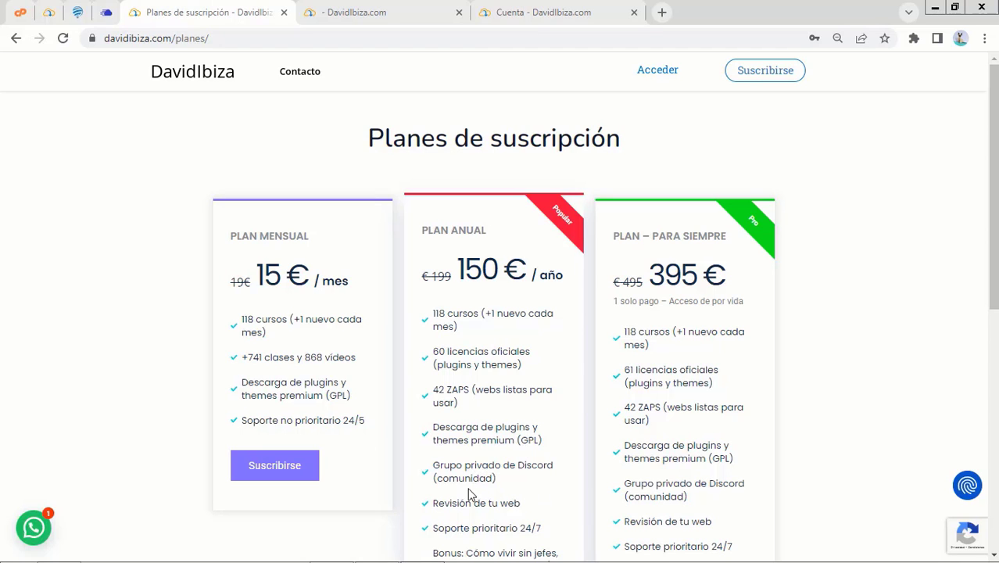
# - Look through the subscription plans page and compare what the monthly, annual and lifetime plans include
pyautogui.scroll(-2, 866, 418)
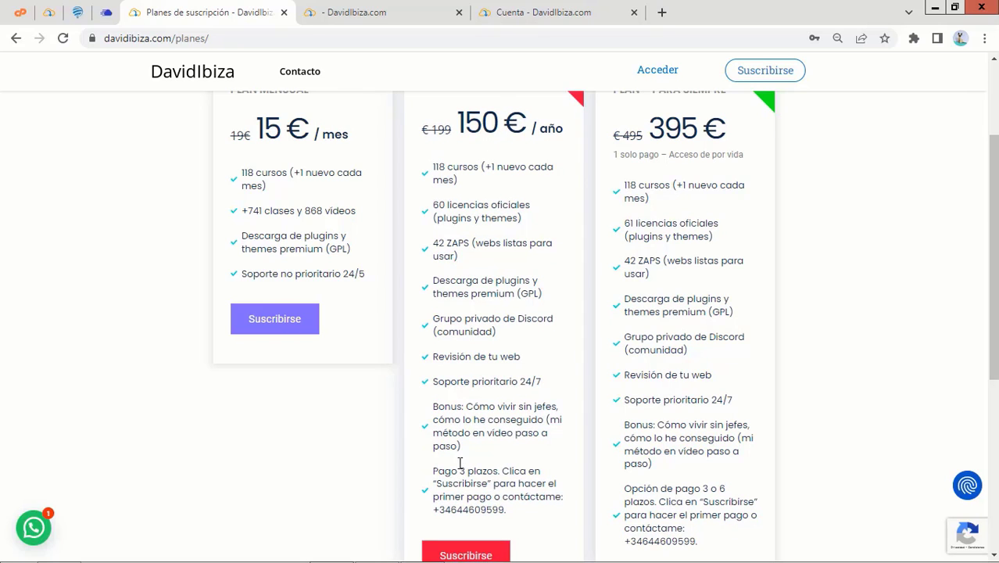
pyautogui.scroll(1, 458, 469)
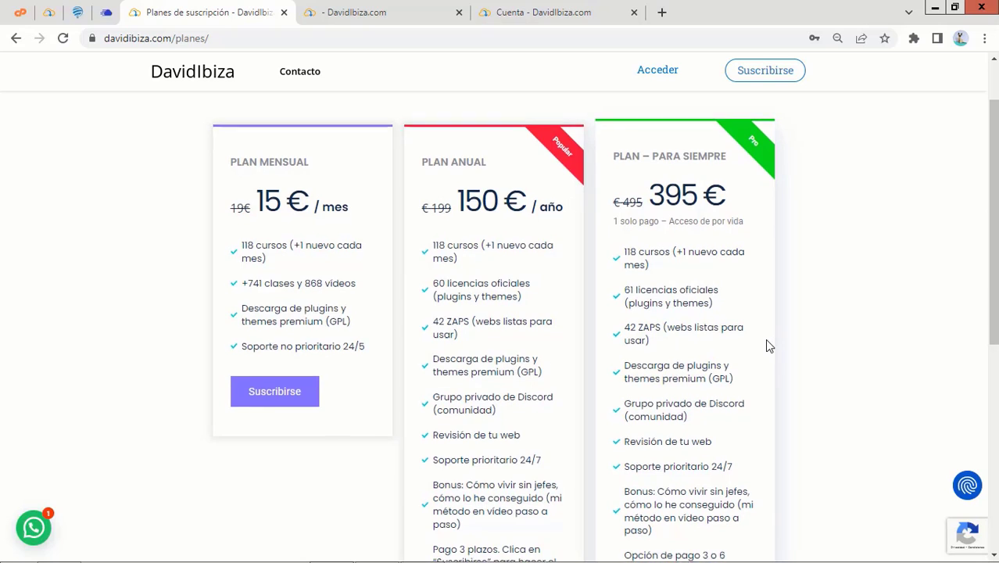
pyautogui.scroll(-1, 767, 346)
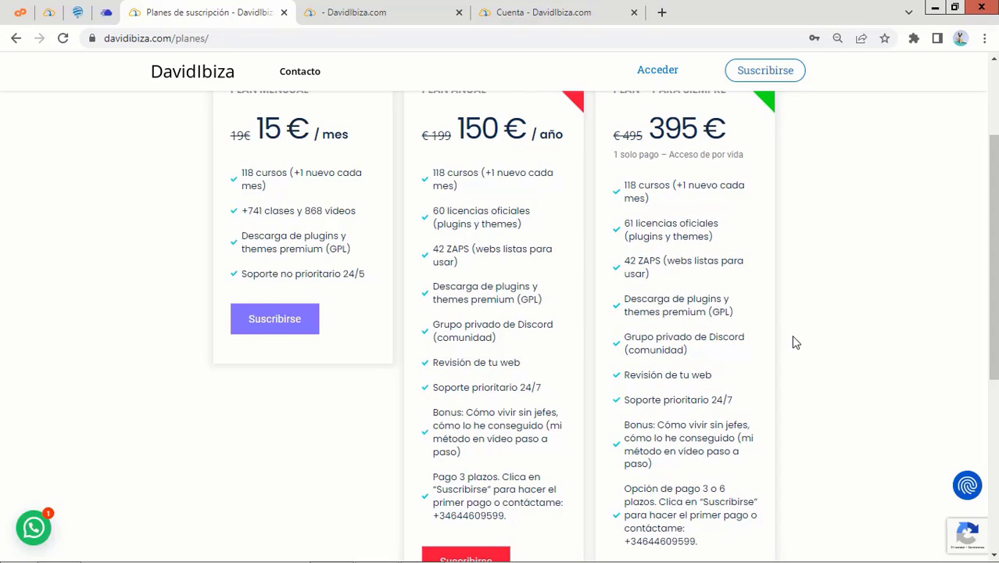
pyautogui.scroll(-3, 795, 342)
pyautogui.scroll(2, 795, 342)
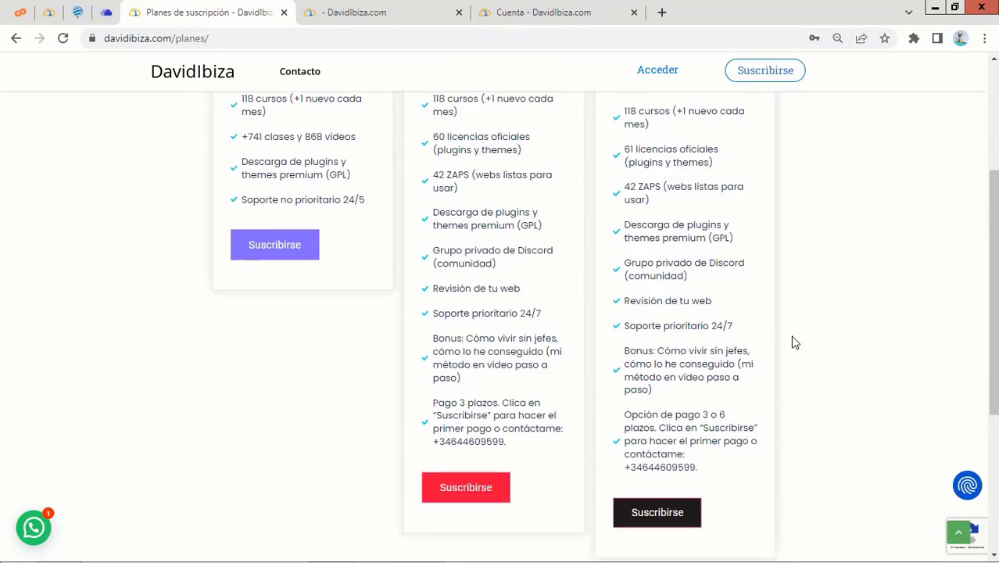
pyautogui.scroll(3, 794, 341)
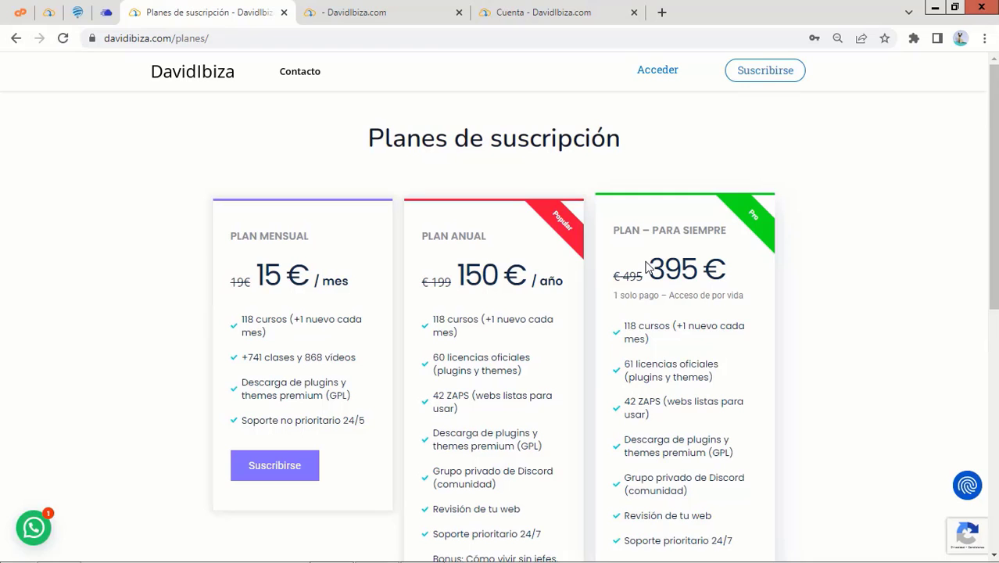
pyautogui.scroll(-3, 790, 330)
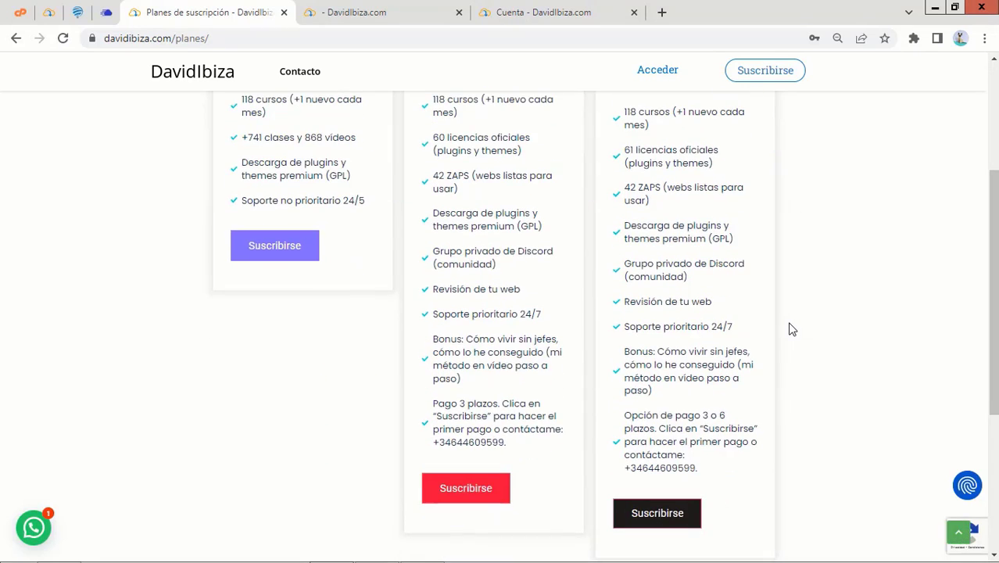
pyautogui.scroll(2, 663, 420)
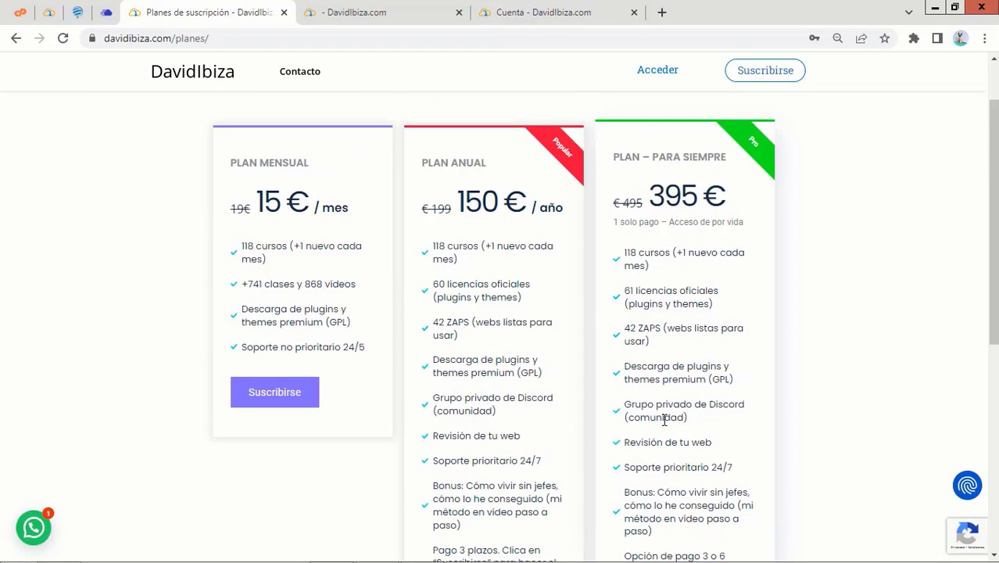
# - Review the instalment payment options of the annual and lifetime plans, and close the subscription plans page
pyautogui.scroll(-2, 664, 420)
pyautogui.scroll(-1, 664, 420)
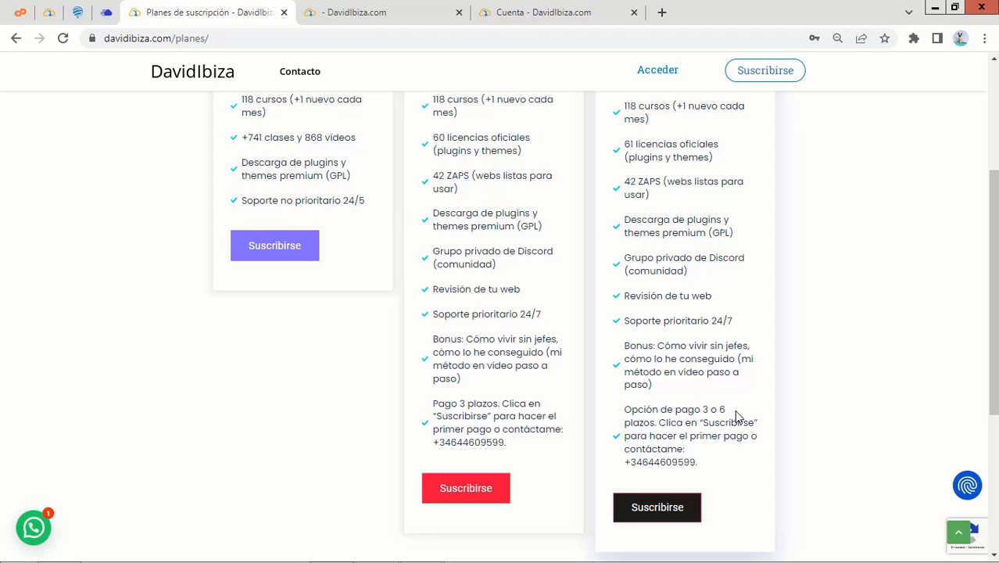
pyautogui.scroll(3, 735, 416)
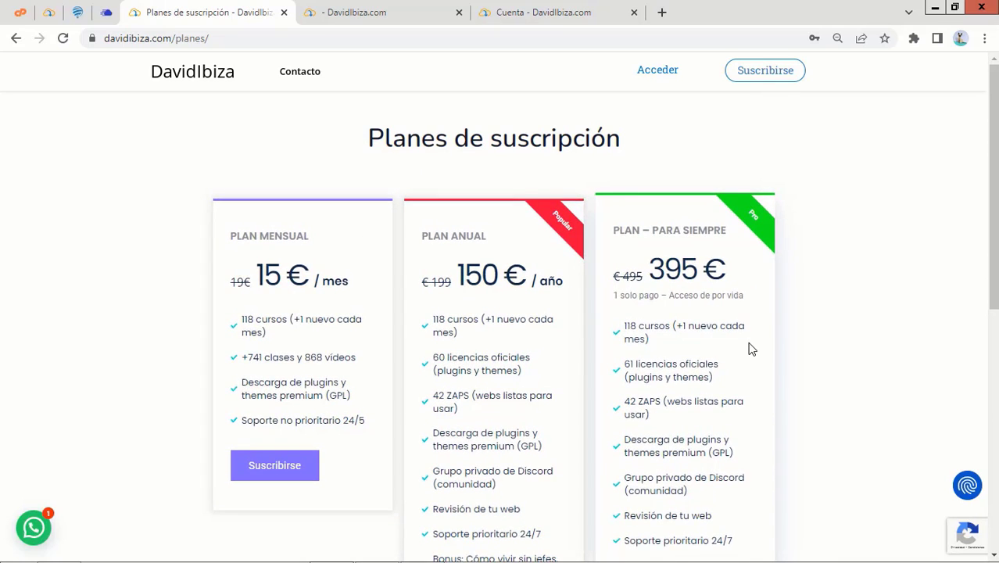
pyautogui.scroll(-3, 426, 252)
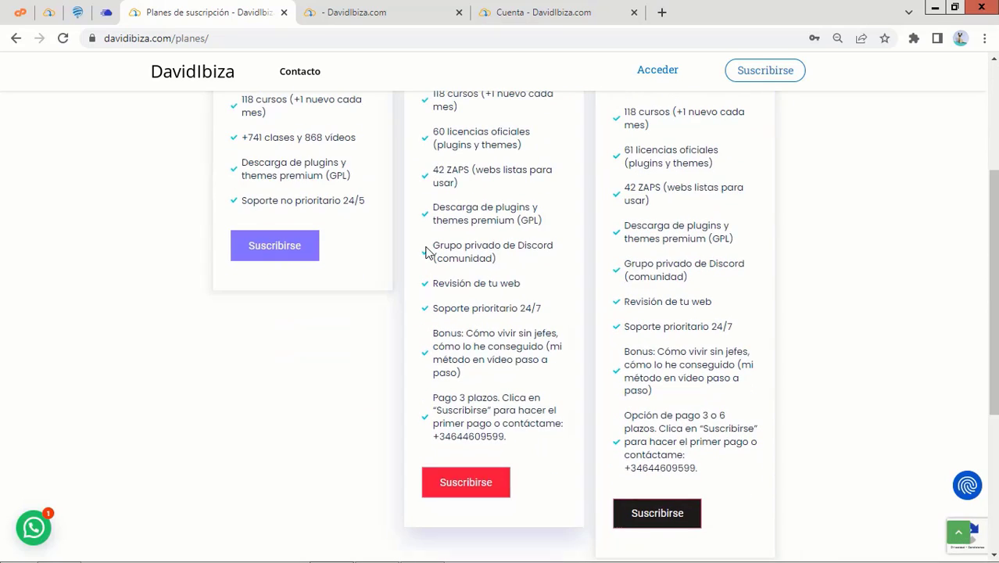
pyautogui.click(325, 16)
pyautogui.click(283, 14)
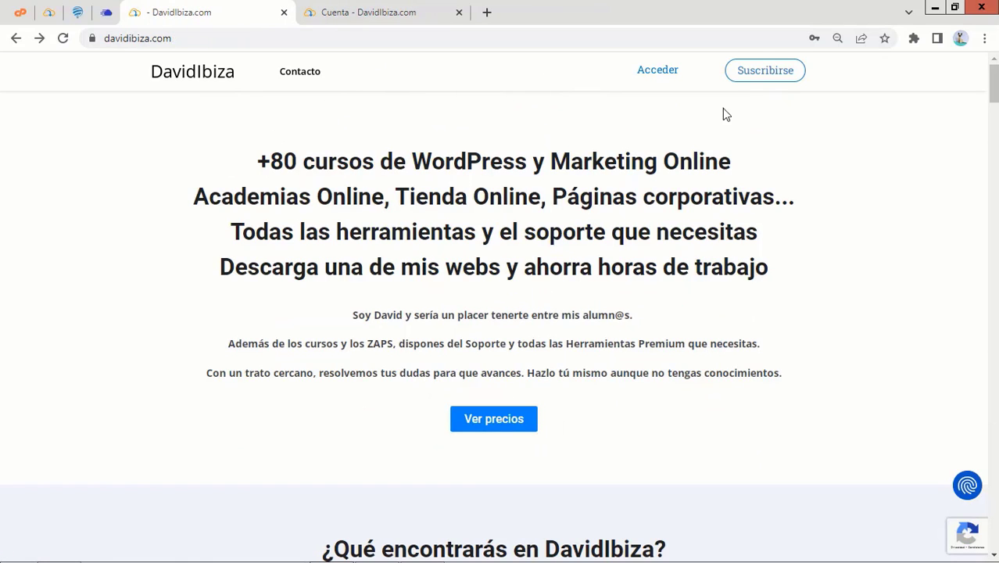
# - Open the Cursos de Negocios Online listing from the home page in a new tab, review it and close it
pyautogui.scroll(-6, 700, 149)
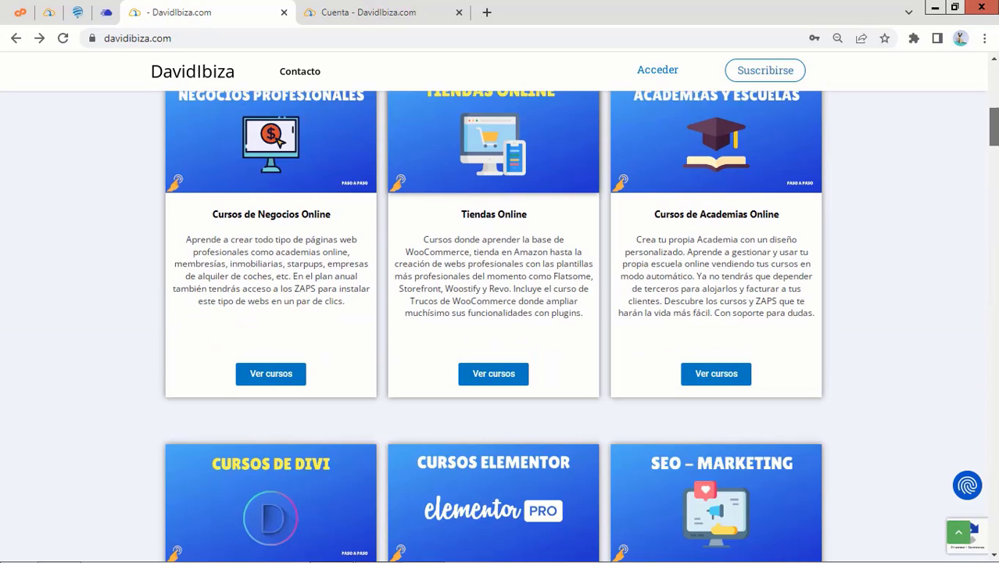
pyautogui.scroll(-1, 415, 300)
pyautogui.scroll(3, 416, 299)
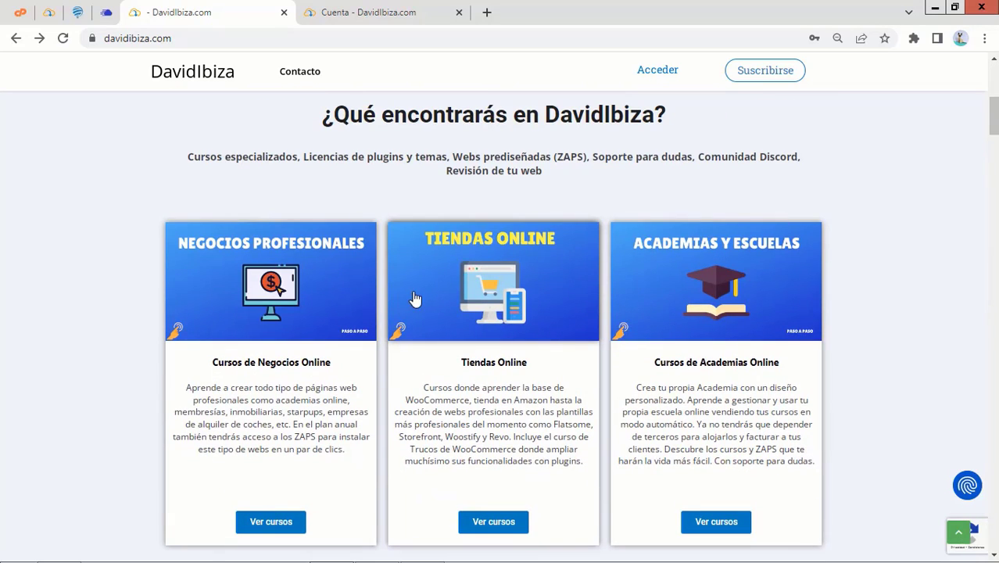
pyautogui.rightClick(259, 247)
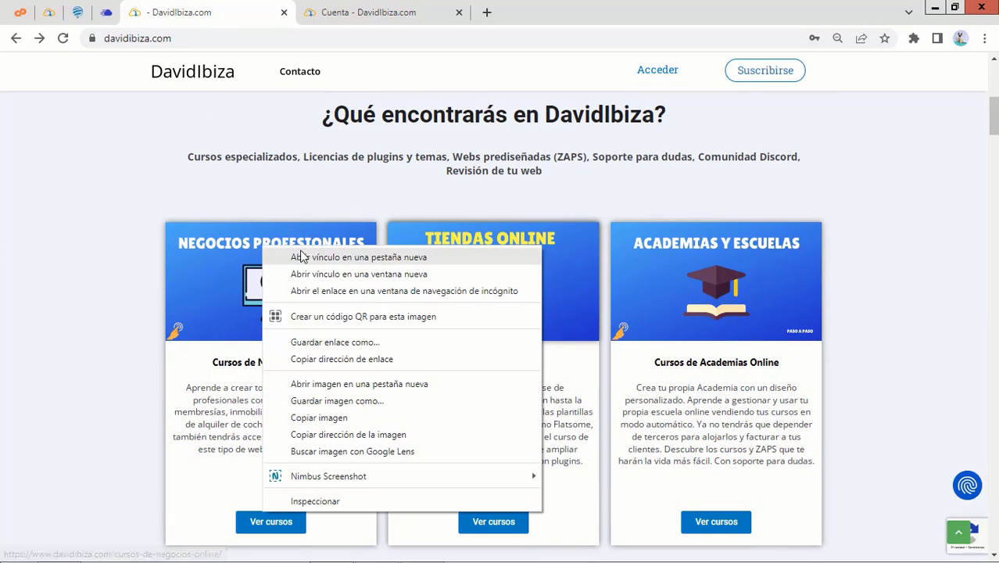
pyautogui.click(301, 257)
pyautogui.click(351, 5)
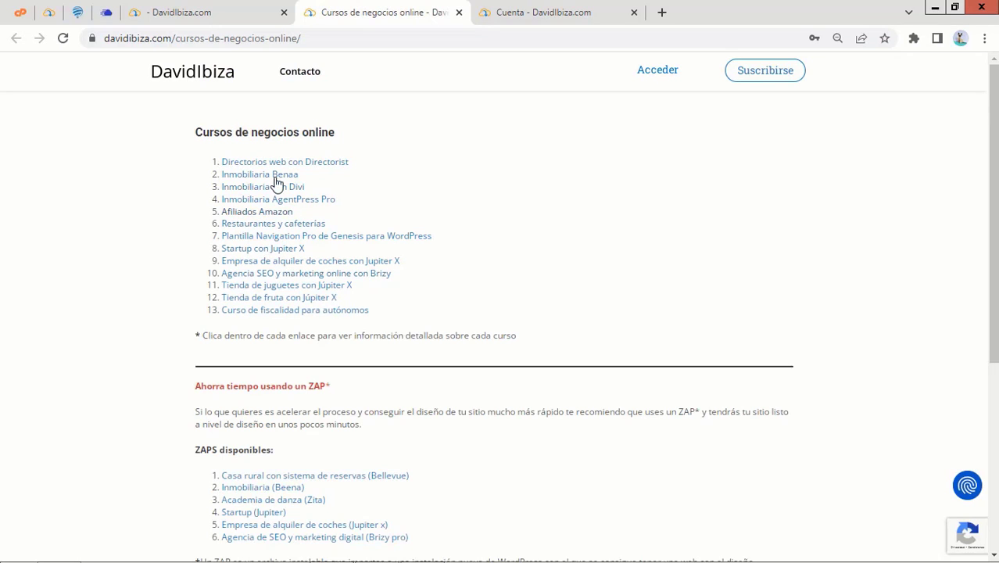
pyautogui.click(459, 12)
# - Open the Tiendas Online course listing in a new tab, review its courses and available ZAPS, and close it
pyautogui.scroll(-2, 603, 360)
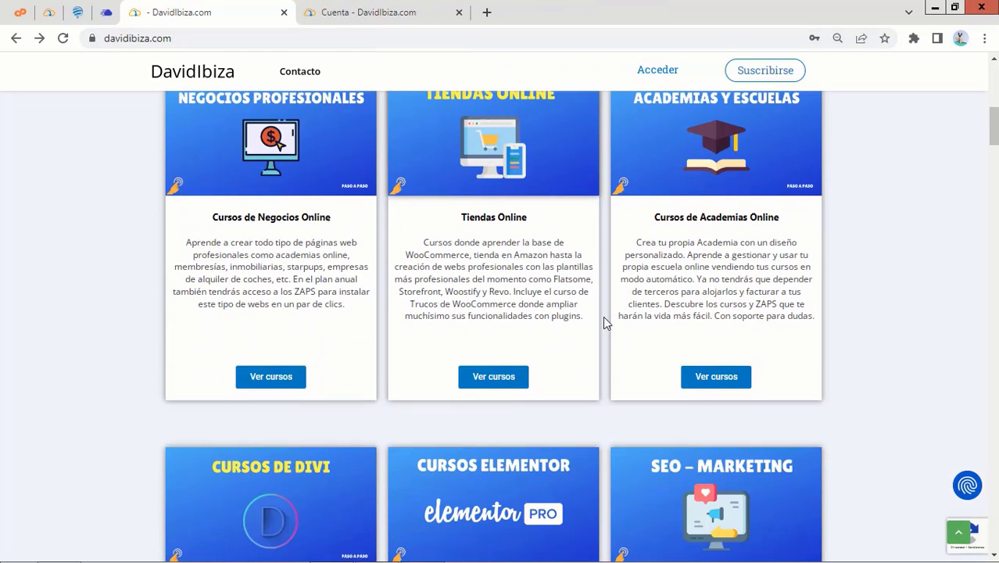
pyautogui.rightClick(489, 145)
pyautogui.click(495, 157)
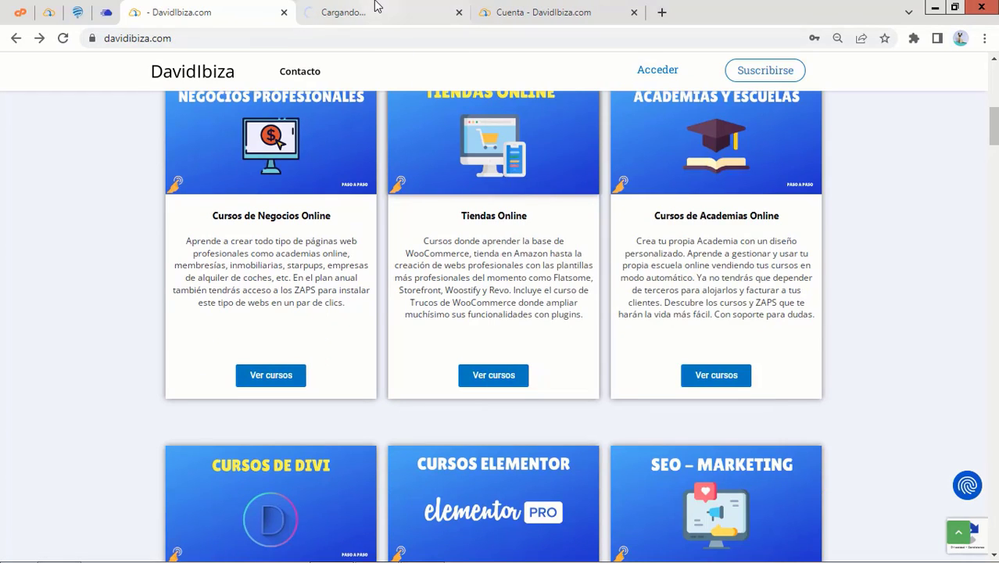
pyautogui.click(376, 6)
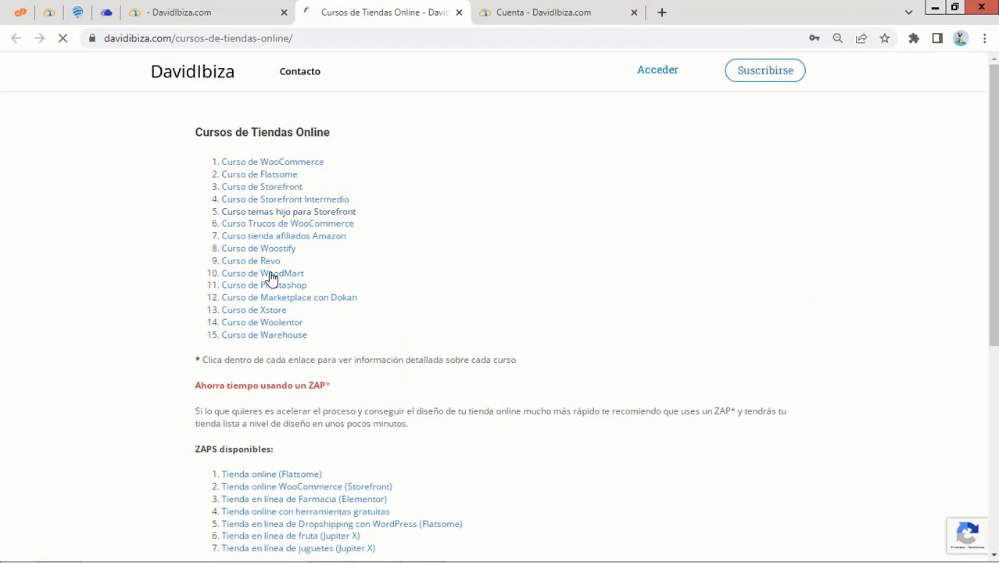
pyautogui.scroll(-2, 267, 357)
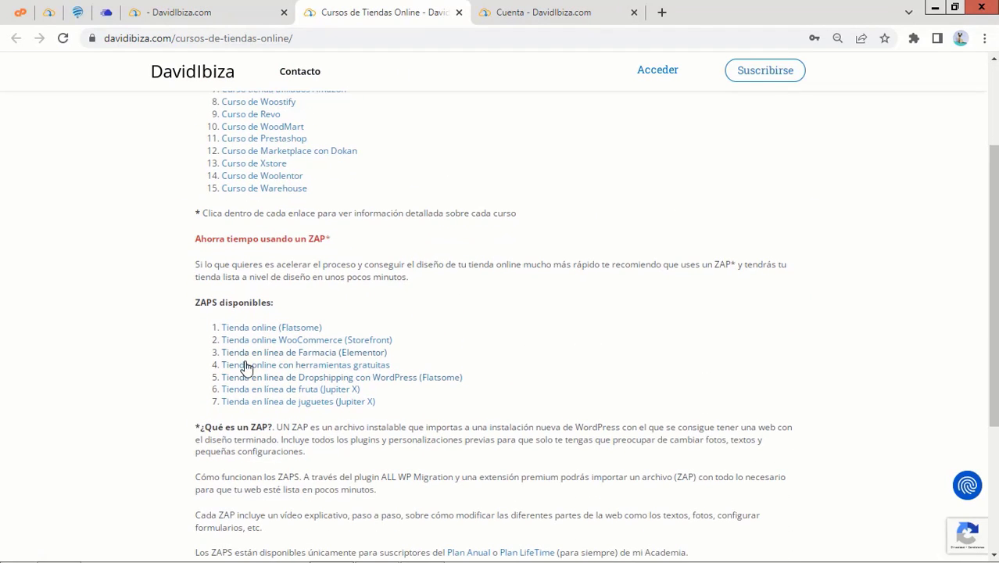
pyautogui.click(459, 14)
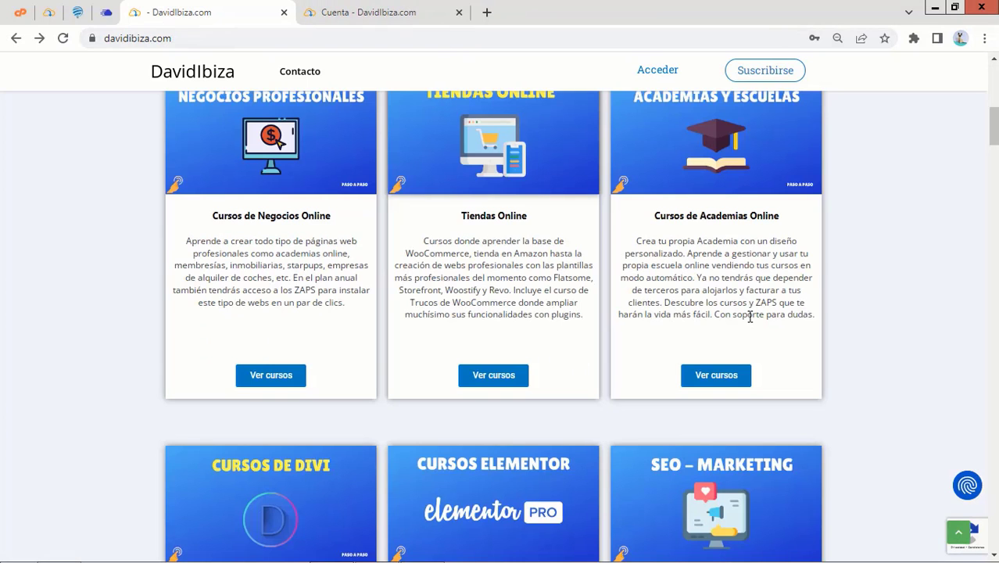
# - Open the Cursos de Academias Online listing in a new tab, review its courses and ZAPS, and close it
pyautogui.rightClick(712, 183)
pyautogui.click(732, 192)
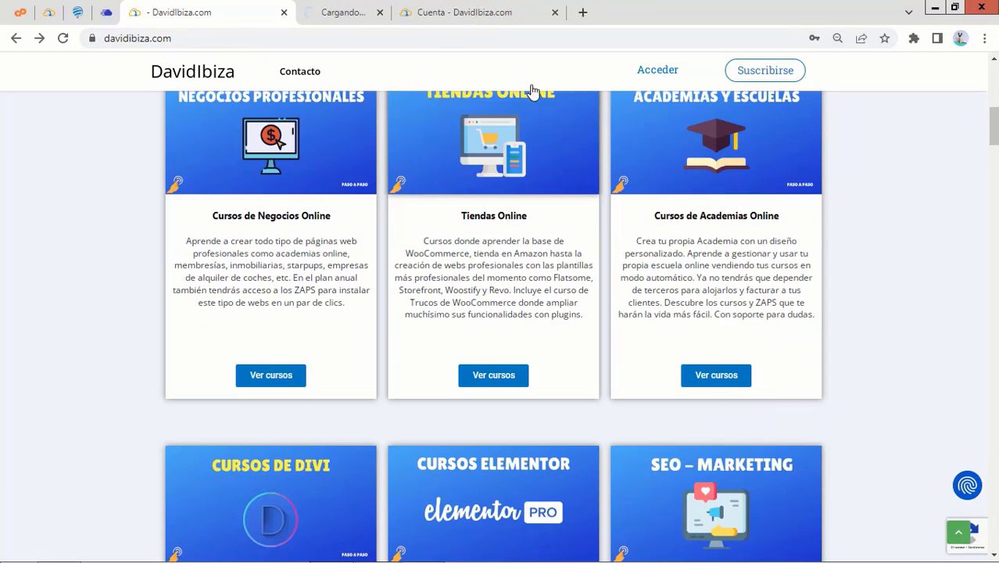
pyautogui.click(368, 10)
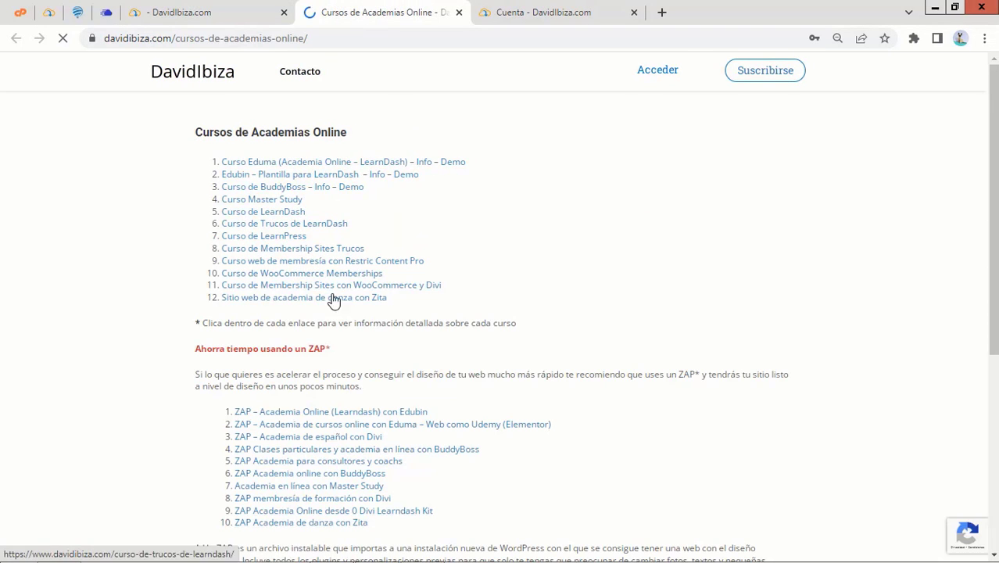
pyautogui.click(459, 13)
# - Open the Cursos de Divi listing from the home page in a new tab and close it after viewing
pyautogui.scroll(-5, 791, 377)
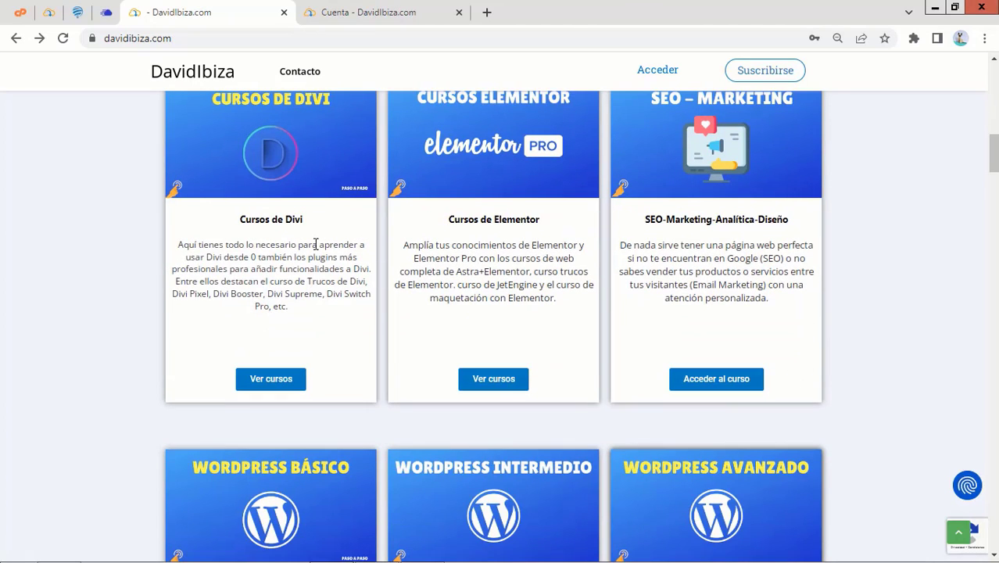
pyautogui.rightClick(284, 160)
pyautogui.click(321, 165)
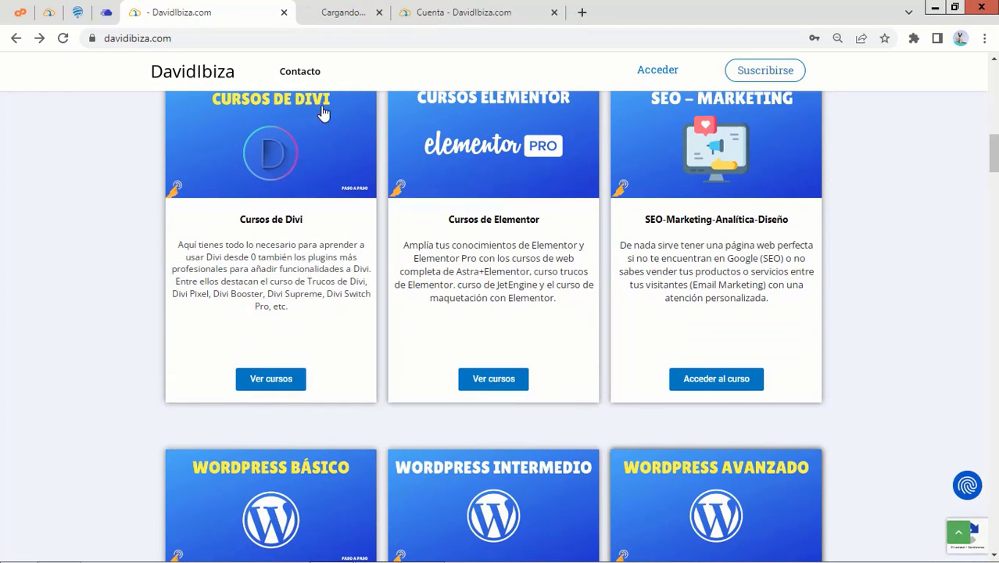
pyautogui.click(380, 12)
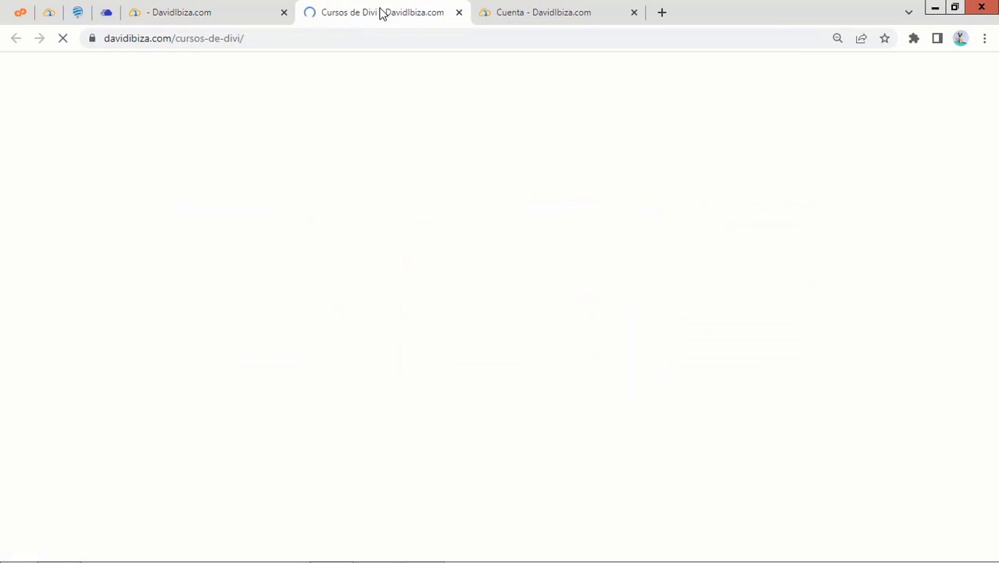
pyautogui.click(460, 12)
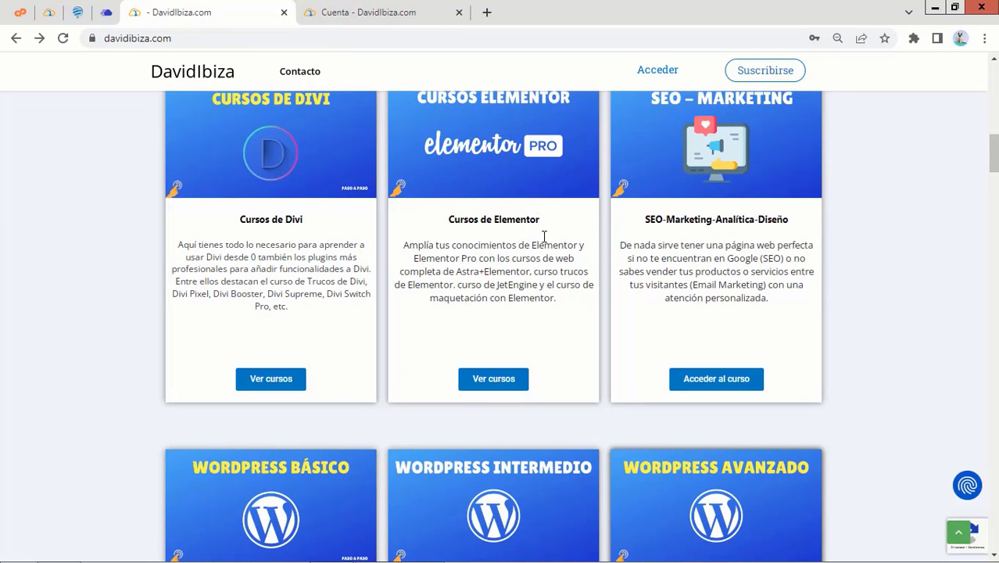
# - Look through the WordPress course categories and the ready-made ZAPS section on the home page
pyautogui.scroll(-3, 767, 277)
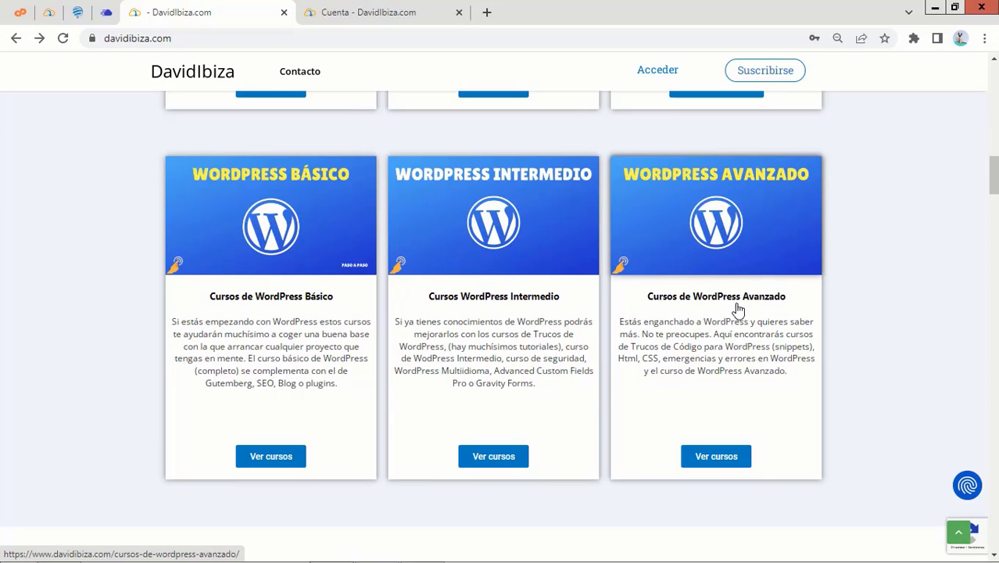
pyautogui.scroll(-3, 737, 310)
pyautogui.scroll(-2, 737, 311)
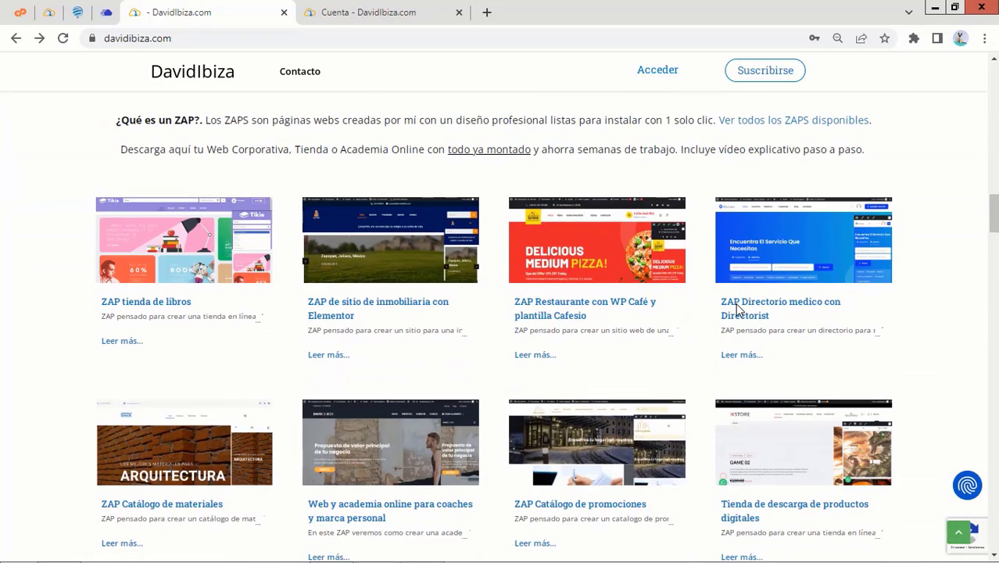
pyautogui.scroll(2, 738, 311)
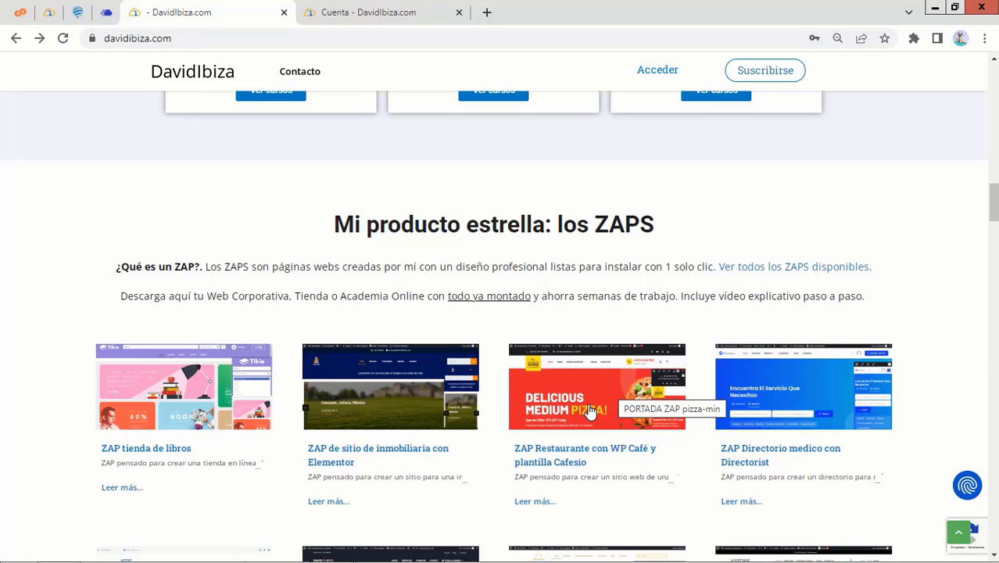
# - Look over the subscription plans section on the home page and close that page
pyautogui.scroll(-10, 590, 412)
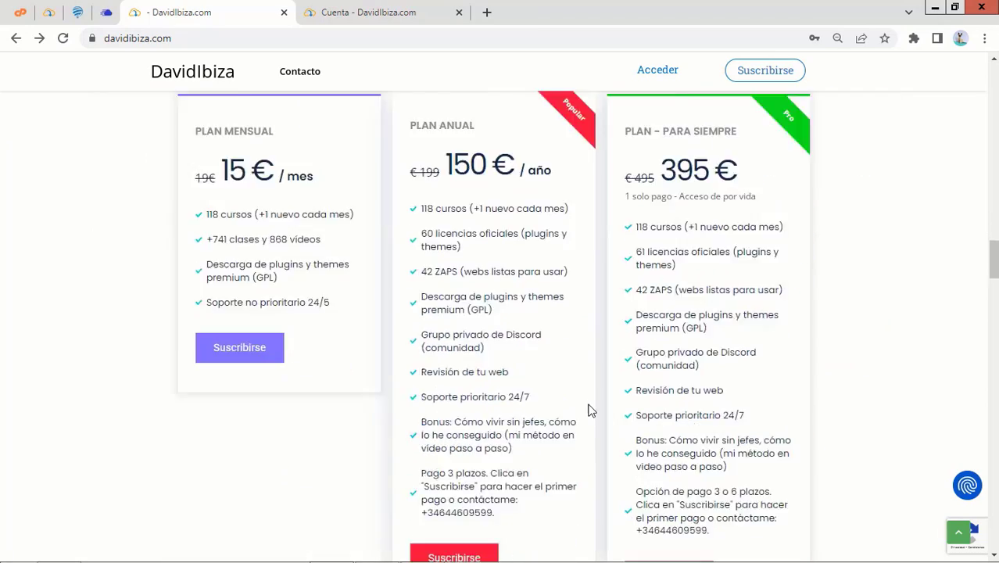
pyautogui.scroll(-3, 590, 412)
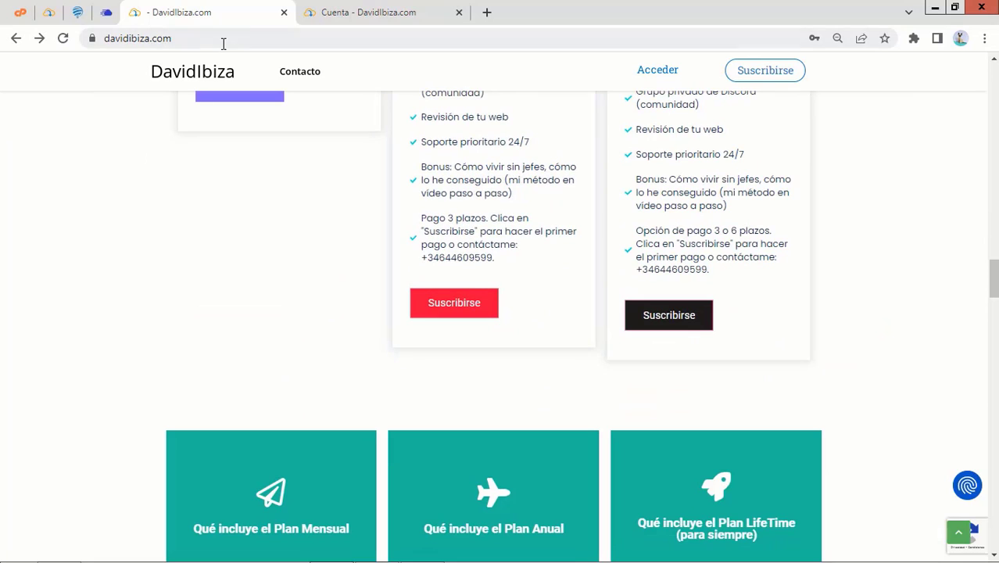
pyautogui.click(284, 13)
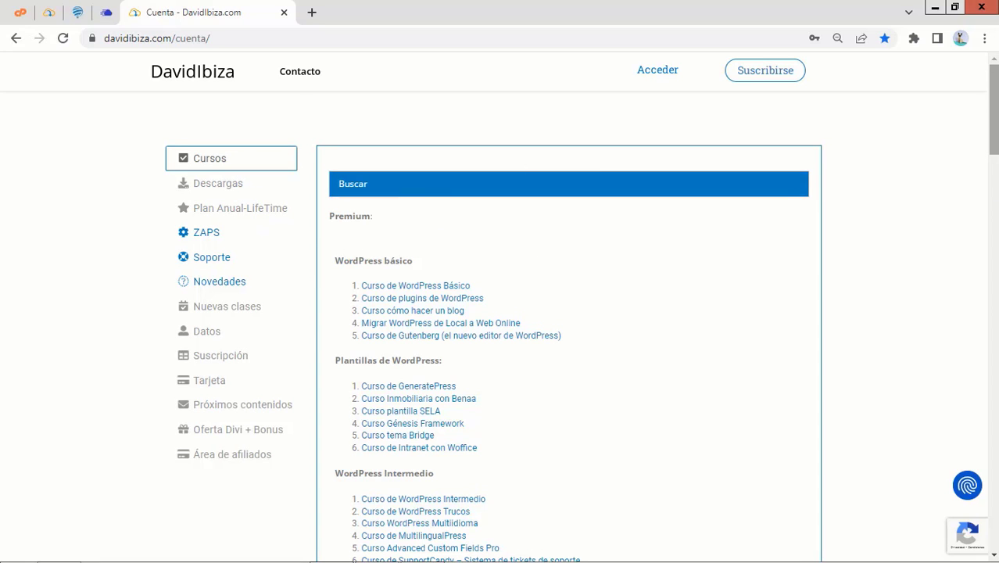
# - Look through the full list of courses in the Cursos section of the account page
pyautogui.scroll(-1, 418, 235)
pyautogui.scroll(-15, 424, 408)
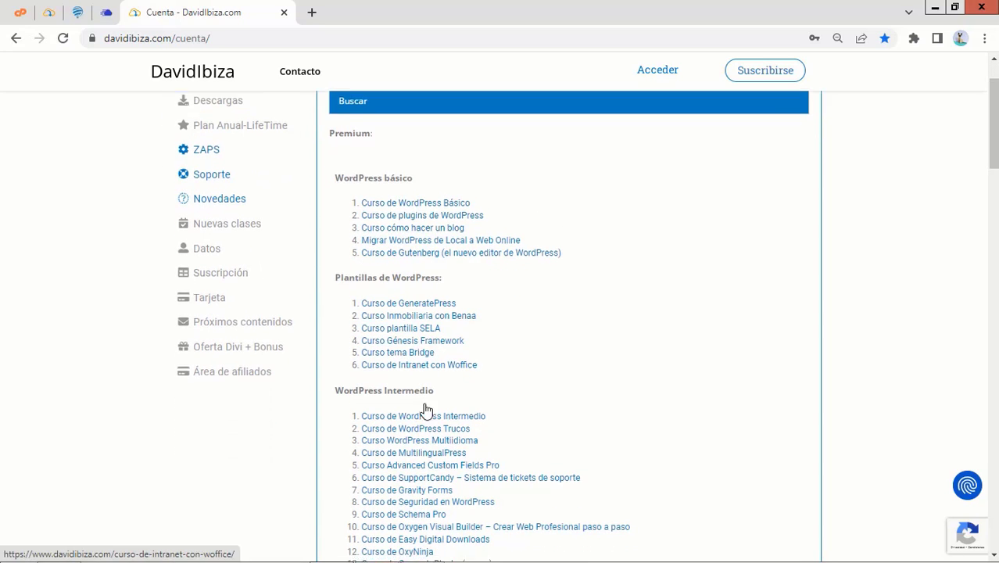
pyautogui.scroll(20, 424, 409)
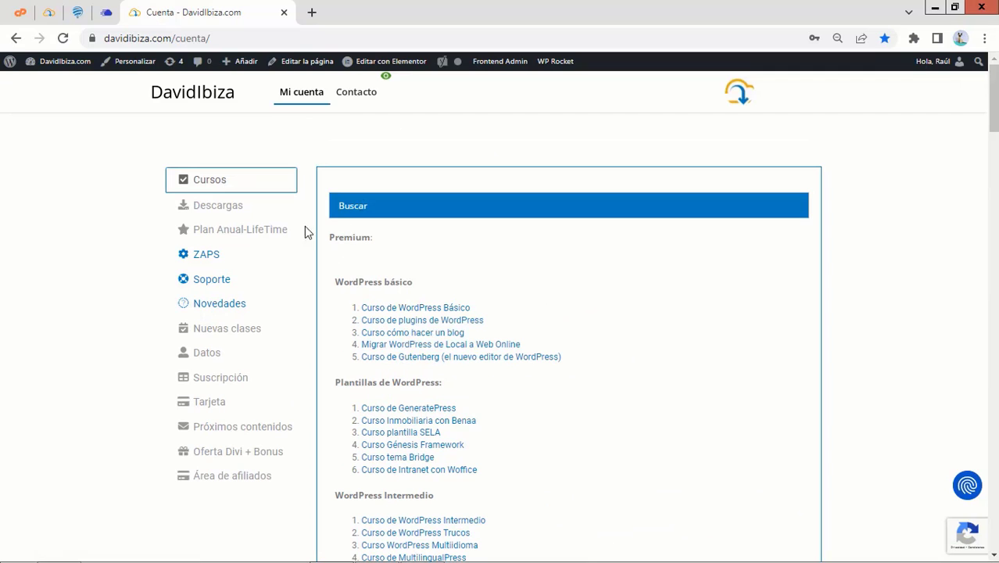
# - Open the account's Descargas section and look through the downloadable plugins and templates
pyautogui.click(226, 206)
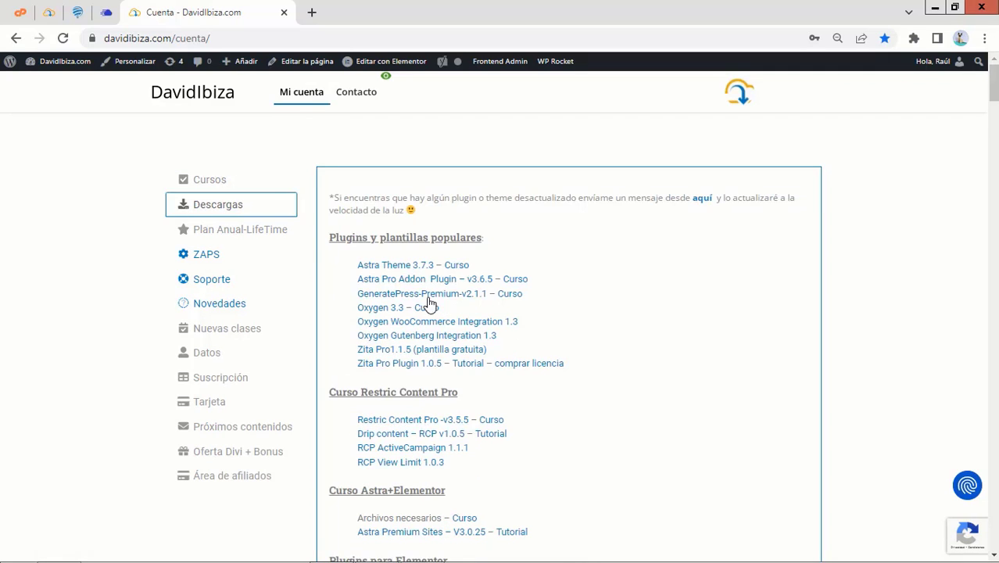
pyautogui.scroll(-1, 548, 434)
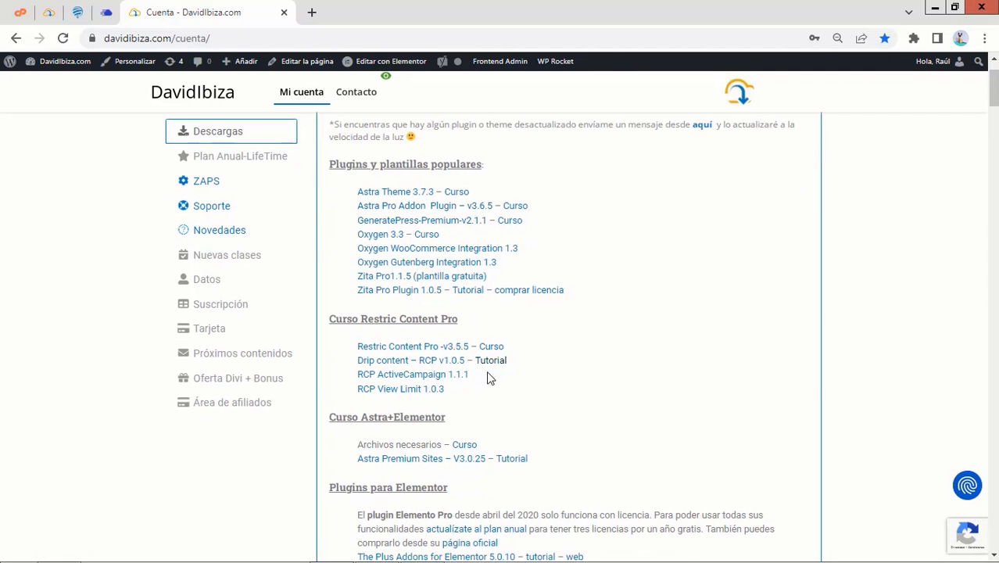
pyautogui.scroll(-10, 495, 386)
pyautogui.scroll(10, 495, 388)
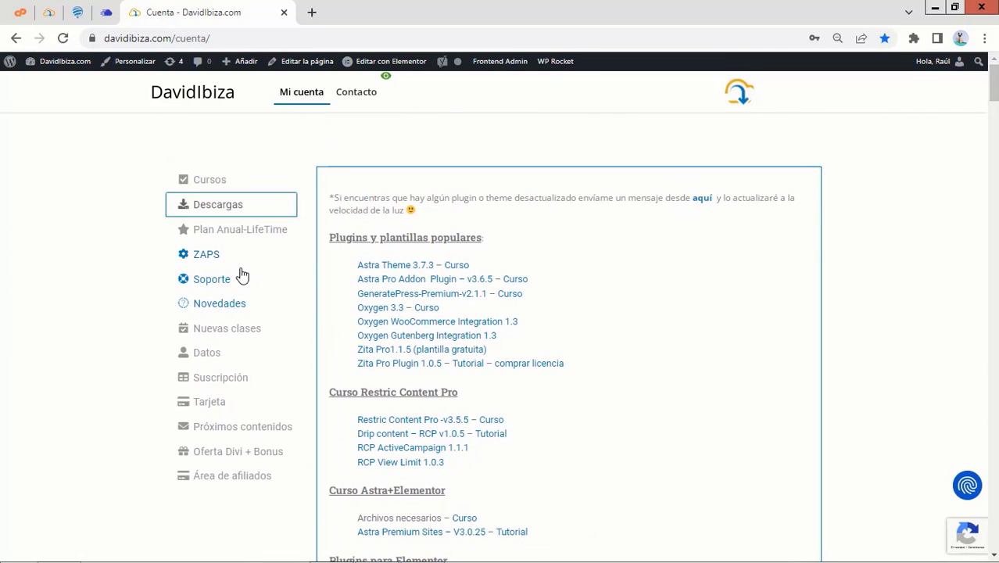
# - Open the ZAPS archive from the account page, browse it and view its category filter options
pyautogui.click(206, 255)
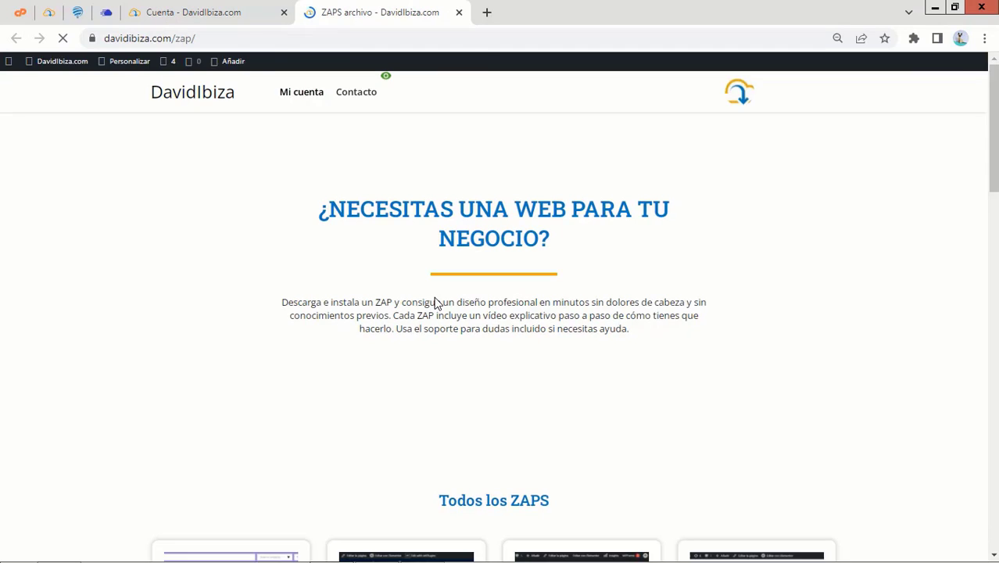
pyautogui.scroll(-8, 785, 372)
pyautogui.scroll(10, 786, 372)
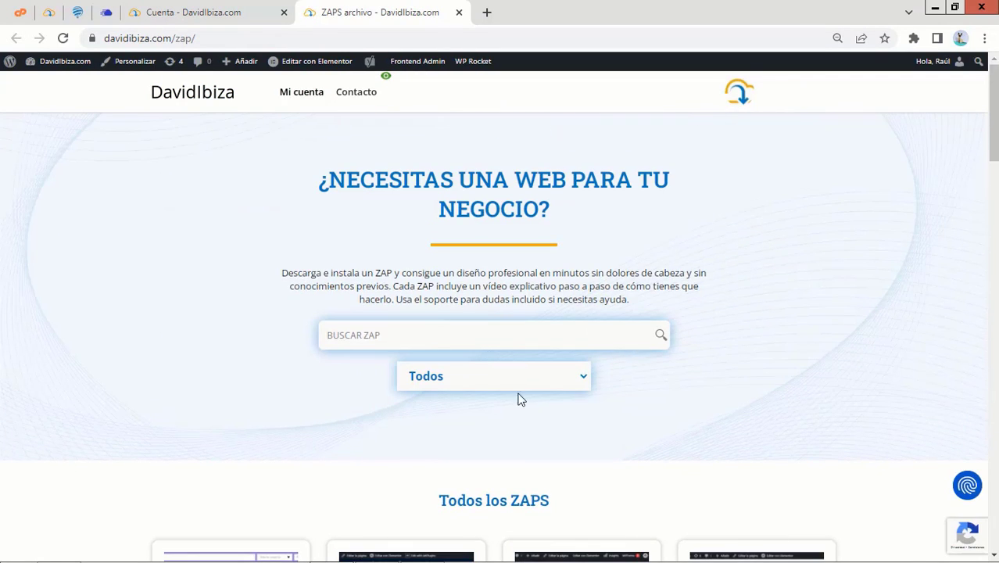
pyautogui.click(525, 385)
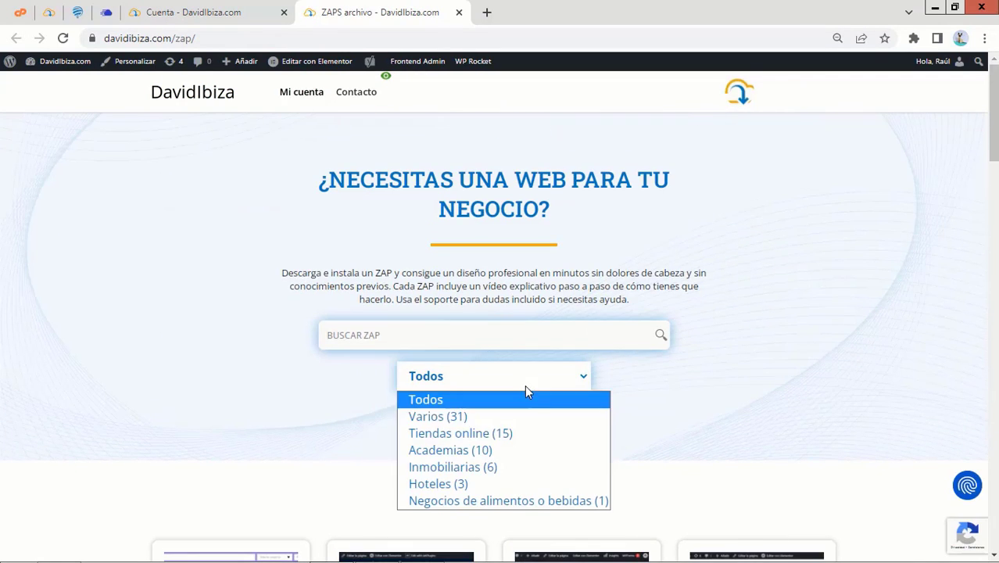
pyautogui.click(837, 420)
# - Open the ZAP Restaurante con WP Café y plantilla Cafesio page and look at its explanatory video and contents
pyautogui.scroll(-3, 839, 422)
pyautogui.scroll(-1, 838, 423)
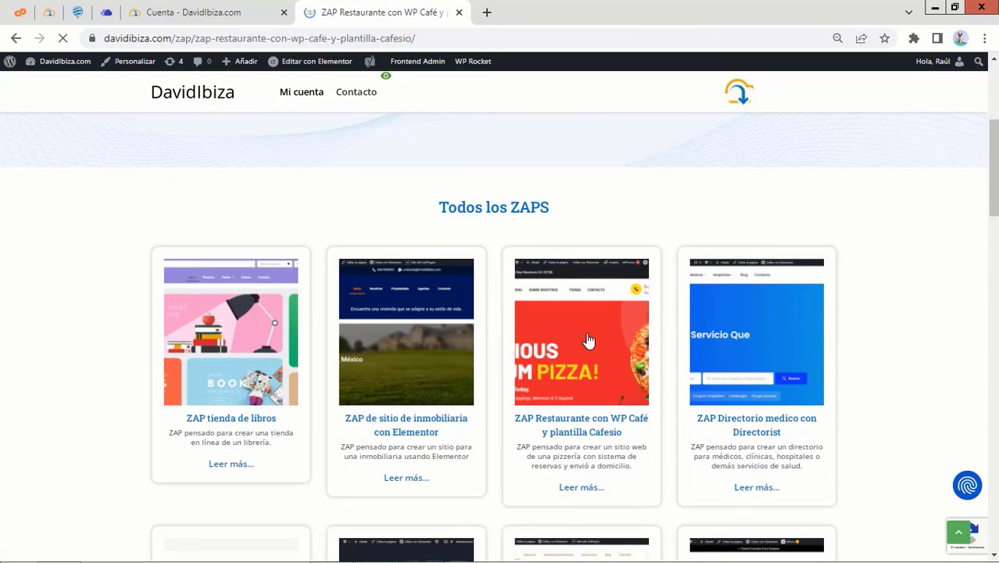
pyautogui.scroll(-3, 740, 370)
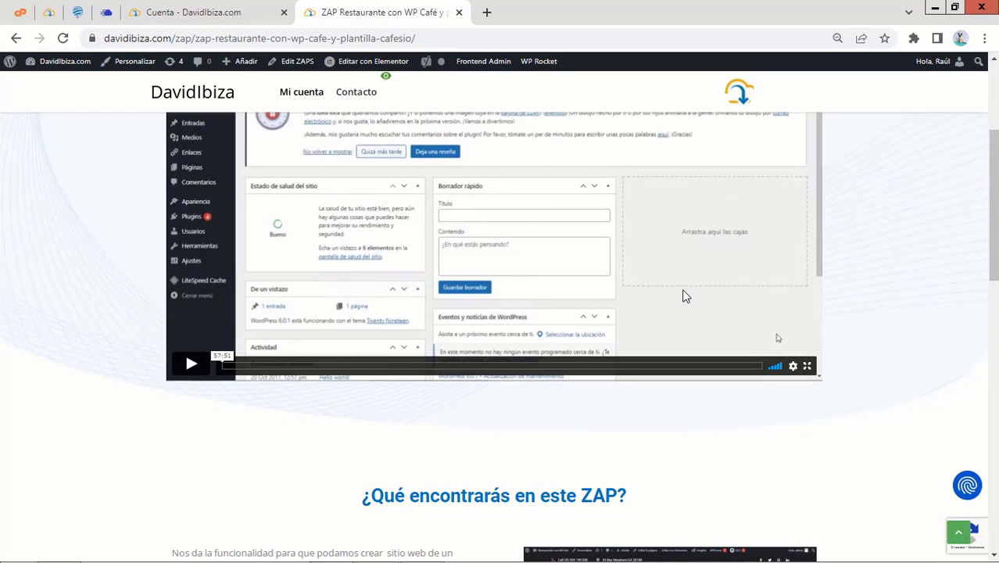
# - Open the demo site of the restaurant ZAP, close it and return to the account page
pyautogui.scroll(-10, 765, 313)
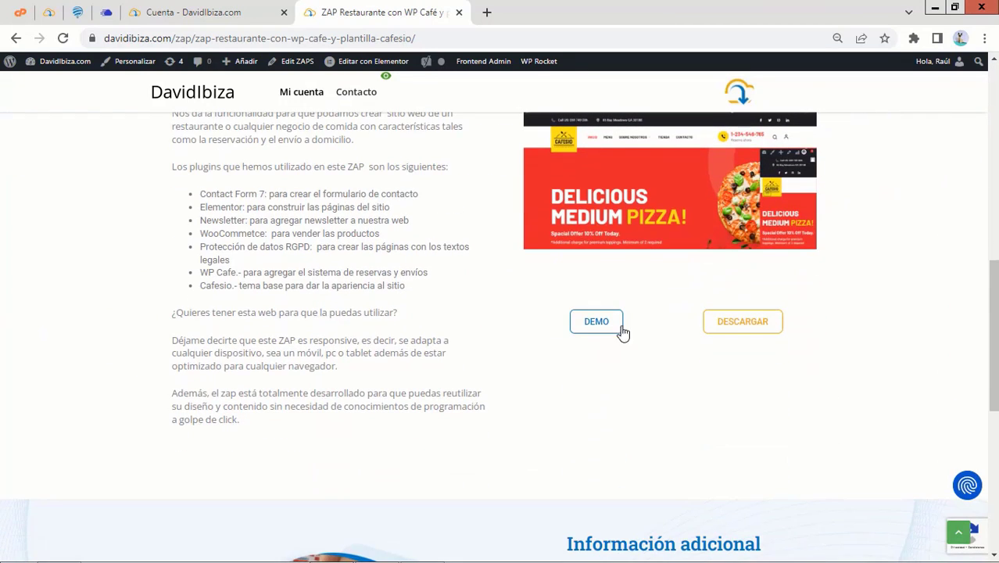
pyautogui.click(593, 327)
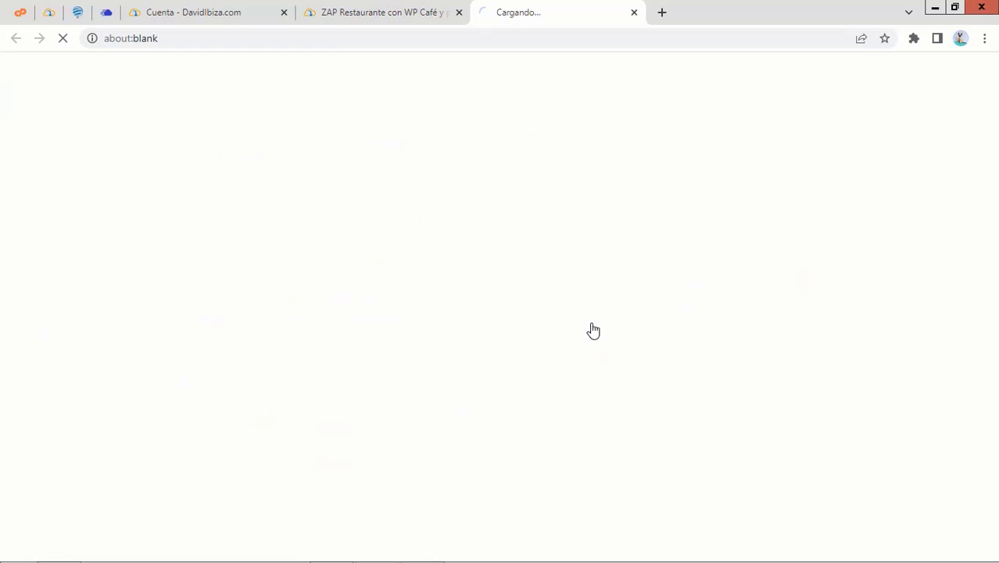
pyautogui.click(635, 14)
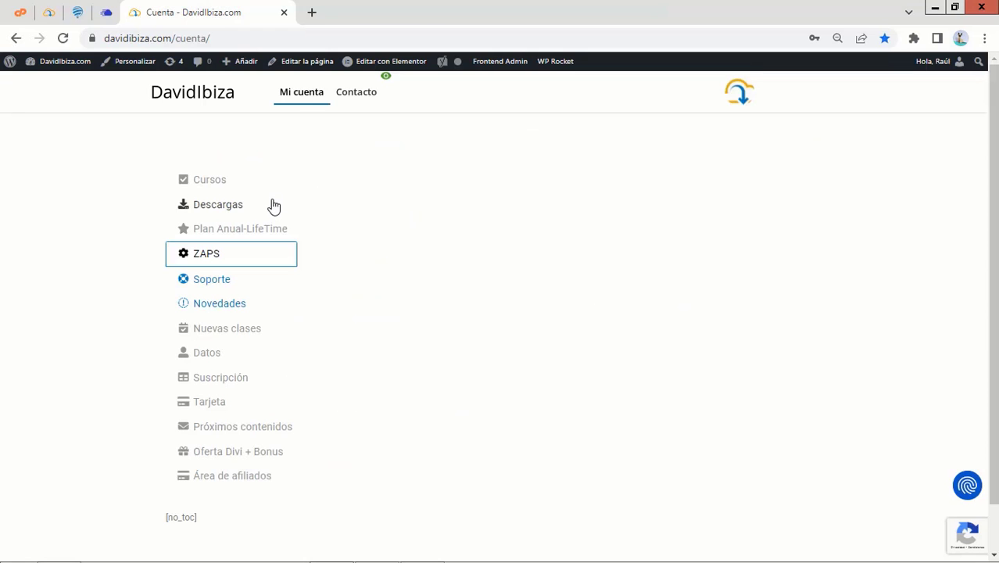
# - Open the account's Plan Anual-LifeTime section and look through its bonus video, plugins, courses and themes
pyautogui.click(243, 236)
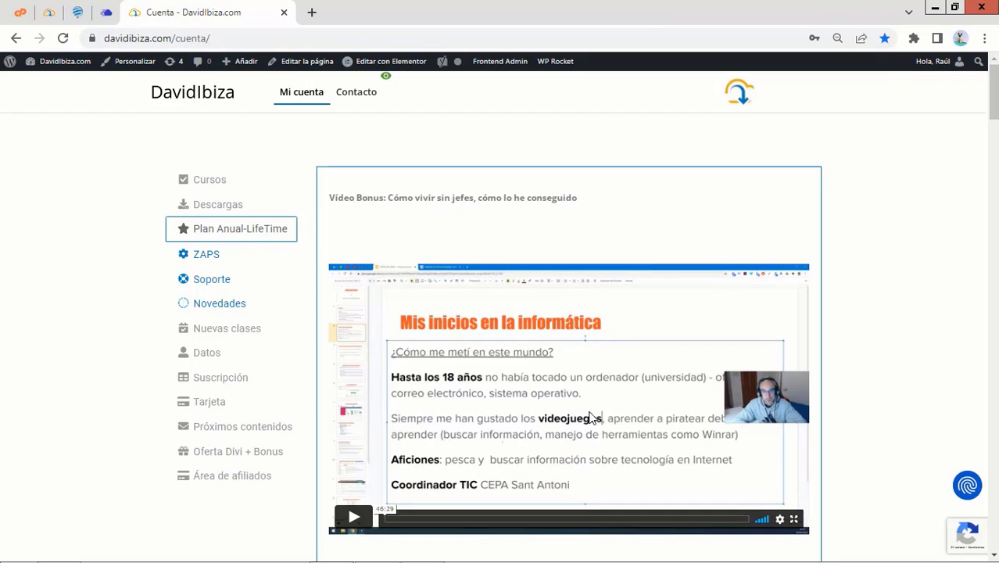
pyautogui.scroll(-2, 592, 418)
pyautogui.scroll(2, 326, 370)
pyautogui.scroll(-8, 594, 371)
pyautogui.scroll(2, 610, 373)
pyautogui.scroll(-4, 548, 344)
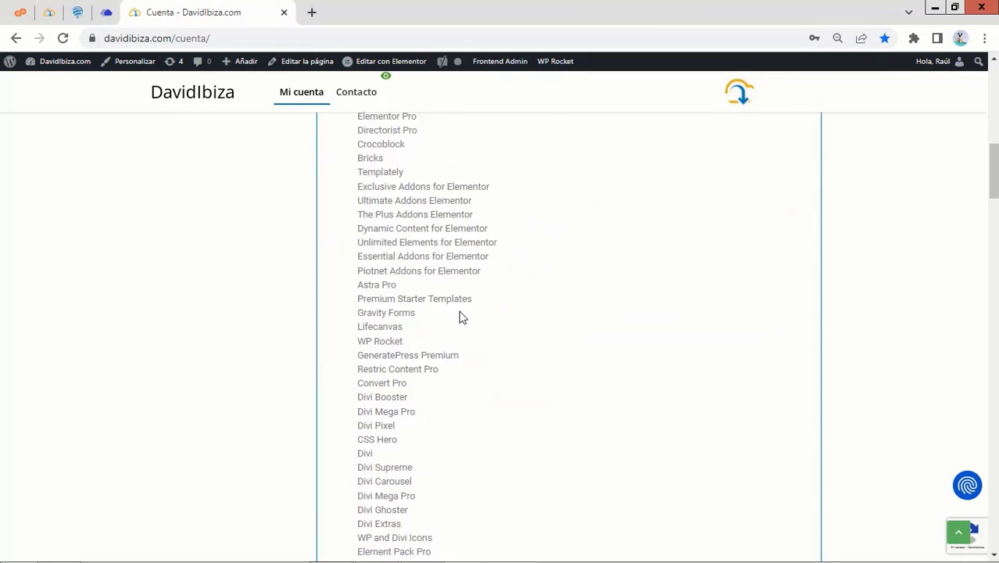
pyautogui.scroll(-10, 477, 325)
pyautogui.scroll(3, 457, 312)
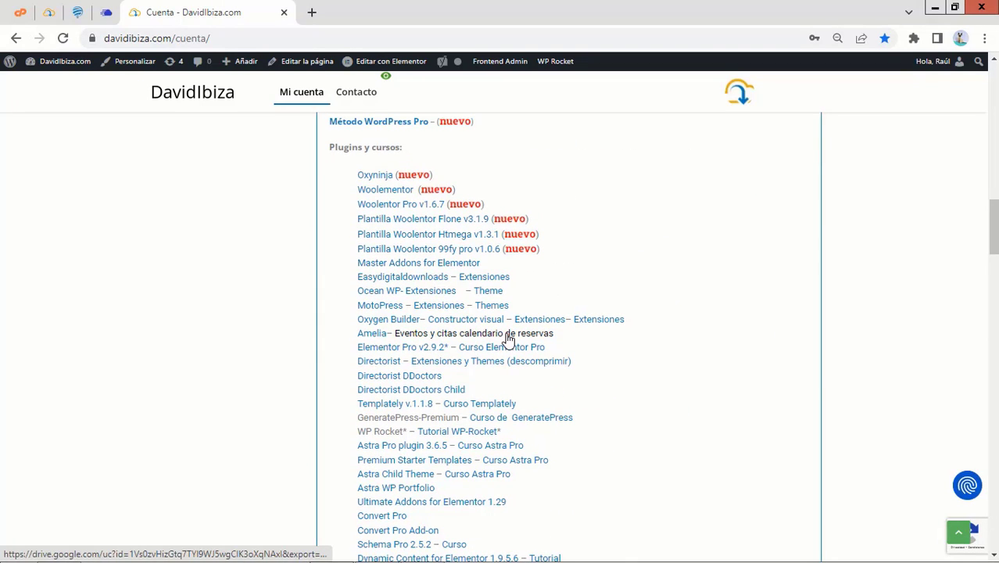
pyautogui.scroll(-2, 440, 192)
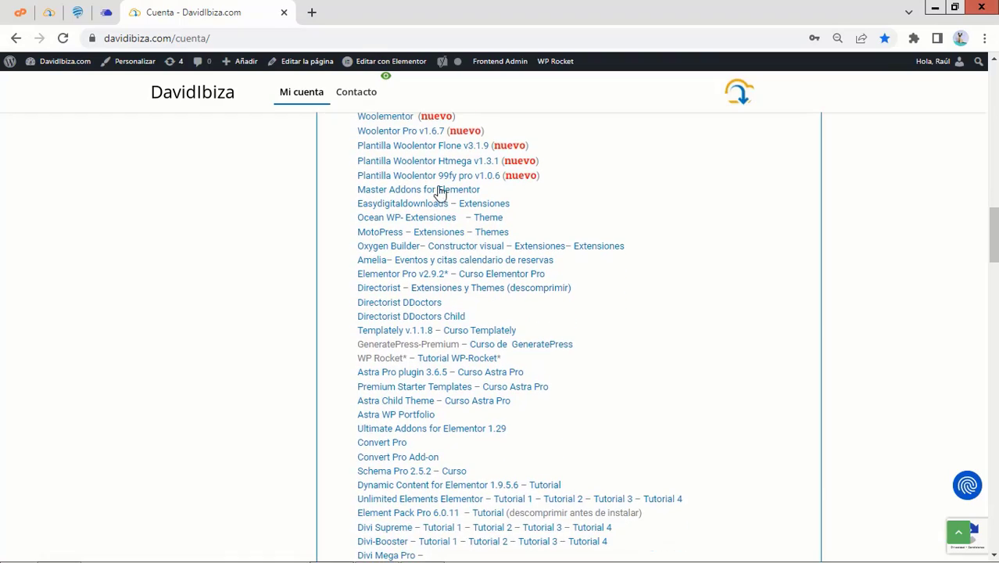
pyautogui.scroll(-15, 455, 349)
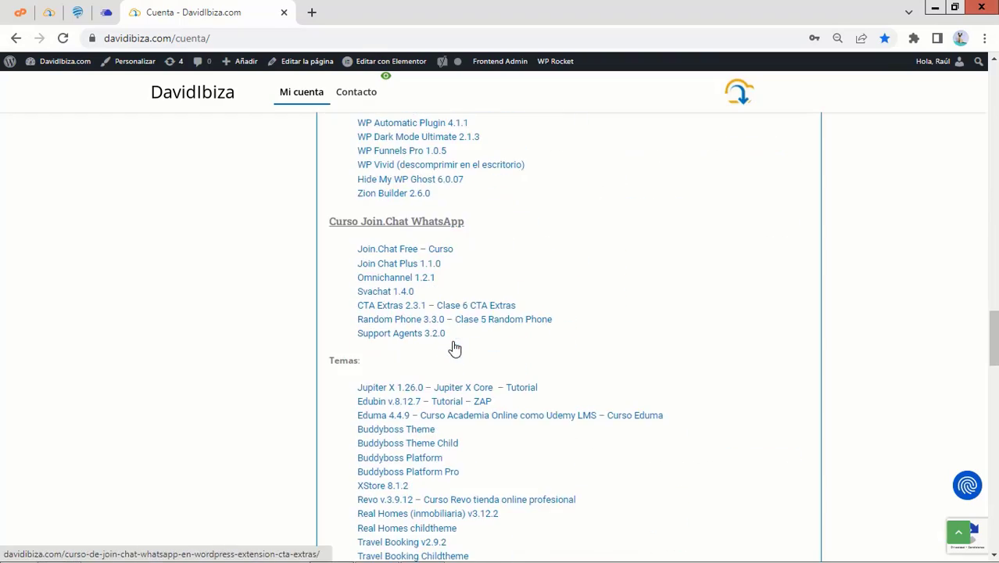
pyautogui.scroll(-6, 455, 349)
pyautogui.scroll(20, 455, 348)
pyautogui.scroll(-6, 455, 348)
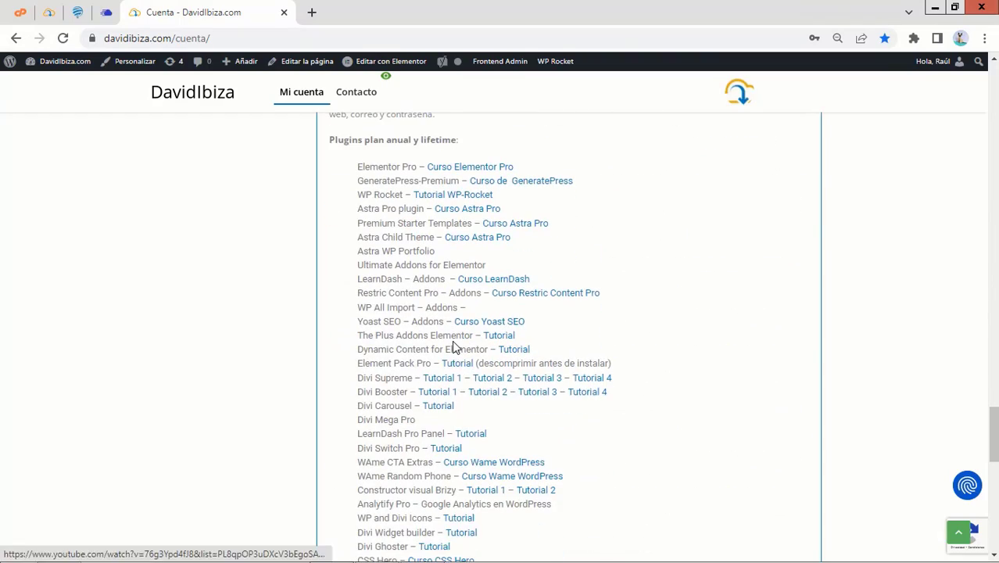
pyautogui.scroll(-3, 455, 348)
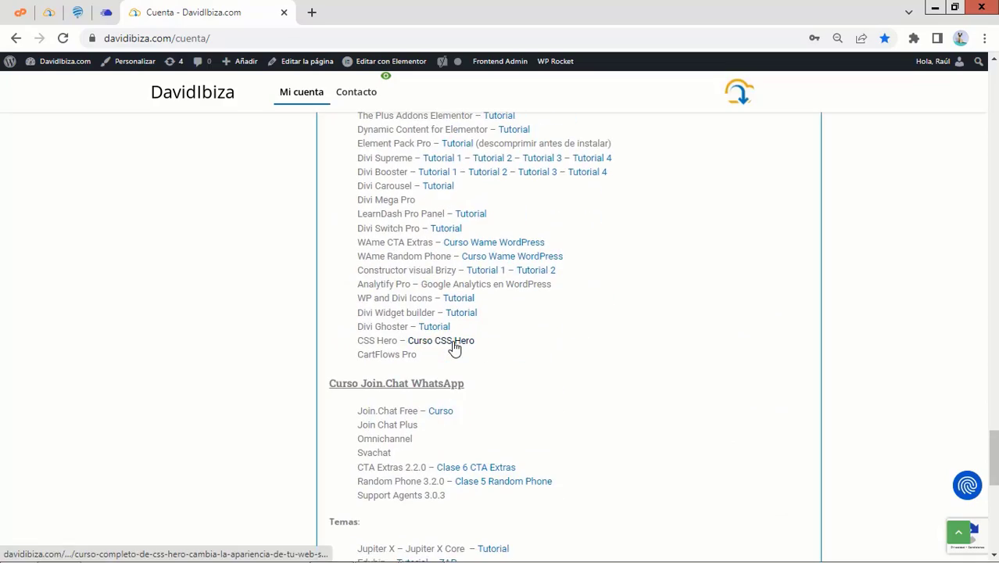
pyautogui.scroll(-4, 455, 349)
pyautogui.scroll(5, 455, 349)
pyautogui.scroll(-5, 455, 345)
pyautogui.scroll(12, 456, 346)
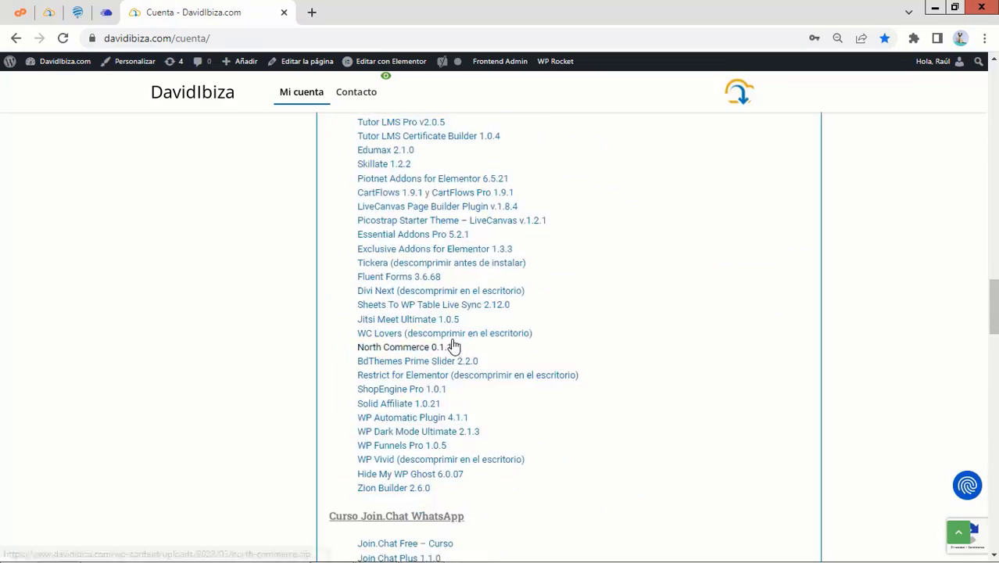
pyautogui.scroll(5, 455, 345)
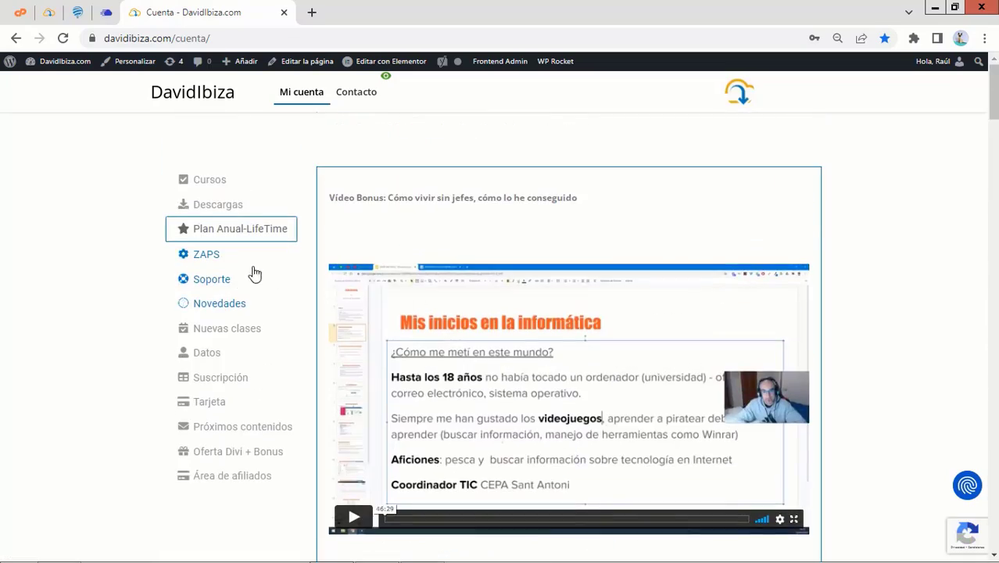
# - Visit the Soporte and Novedades pages from the account page and return to the account's remaining sections
pyautogui.click(220, 281)
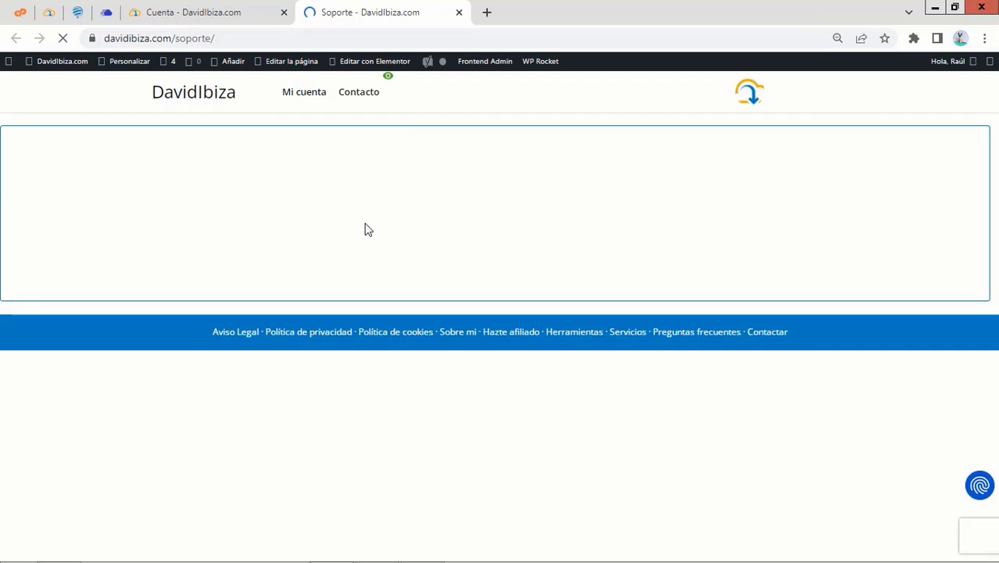
pyautogui.click(459, 12)
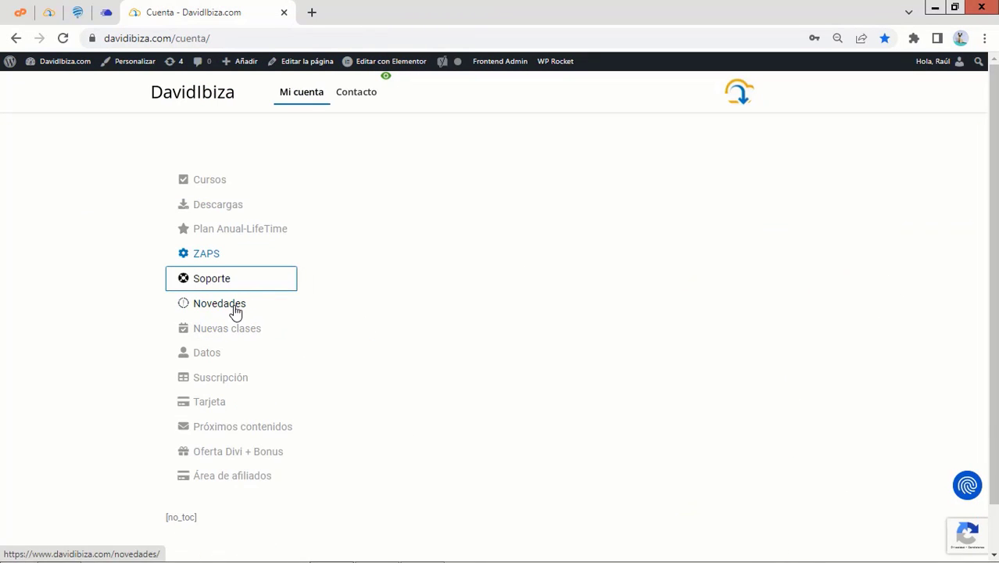
pyautogui.click(235, 312)
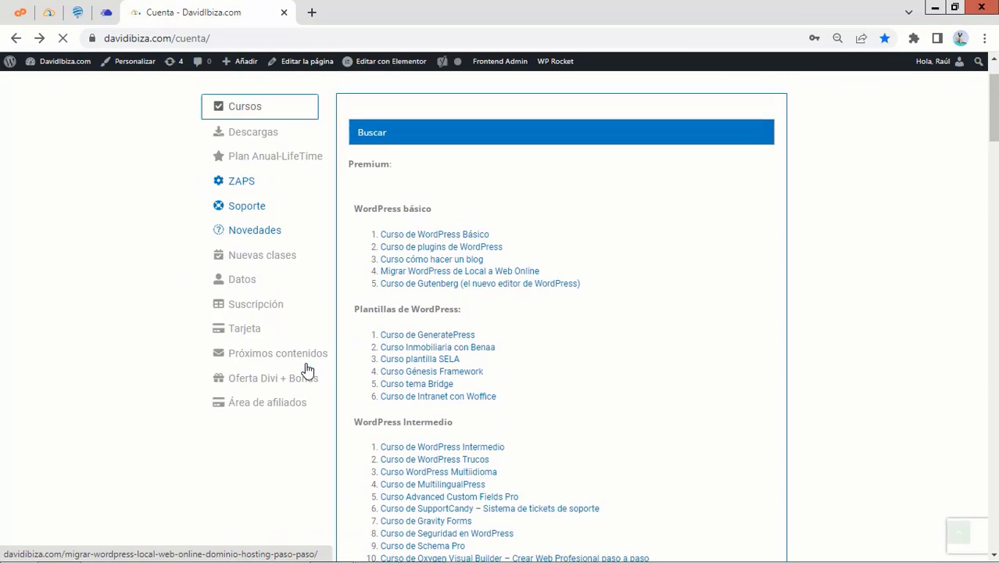
pyautogui.scroll(-2, 305, 366)
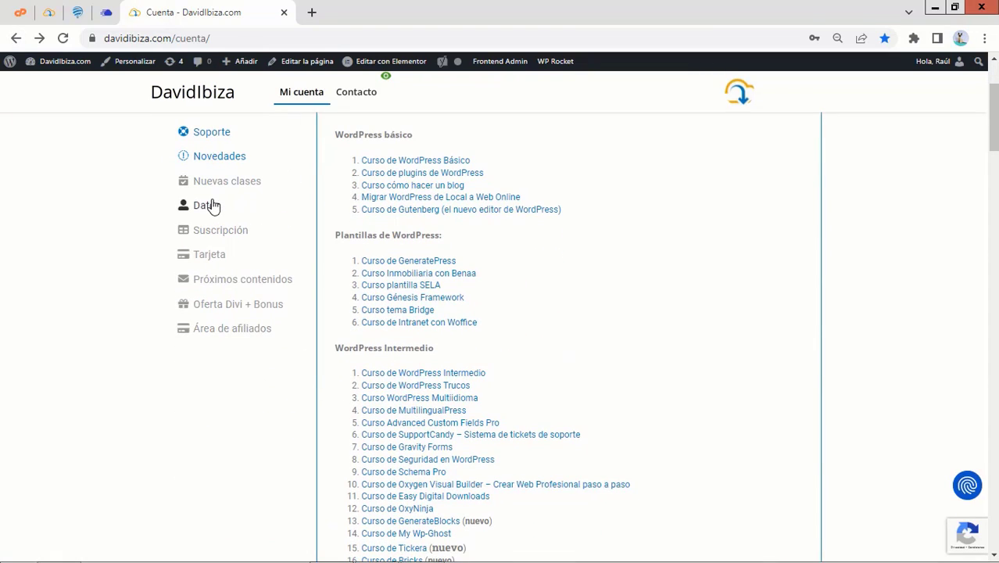